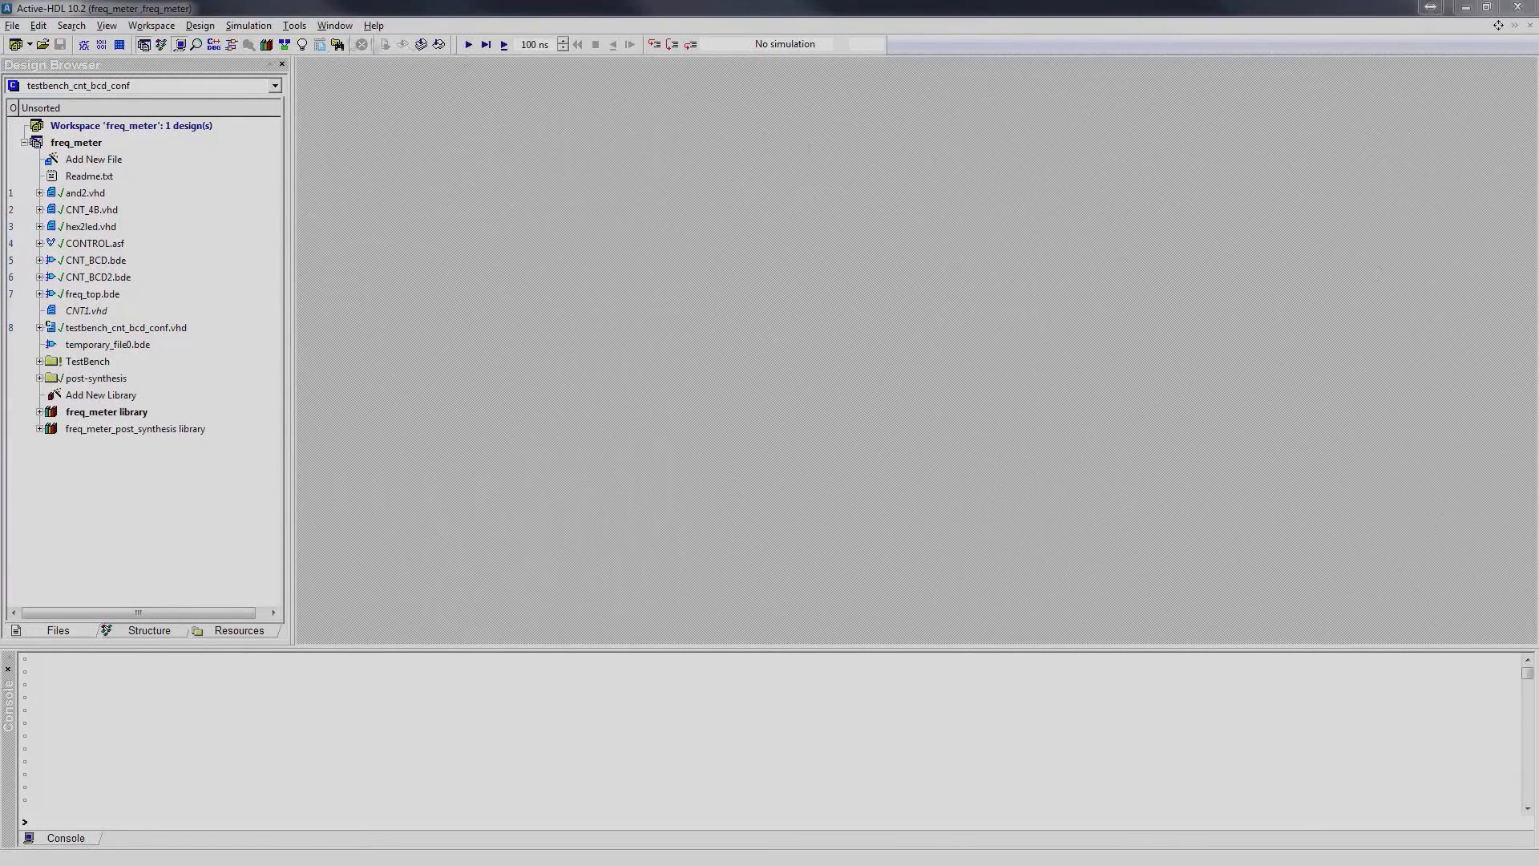
# Step: Open Active-HDL's Library Manager and scroll through the installed Lattice, Microsemi and standard libraries
pyautogui.click(268, 44)
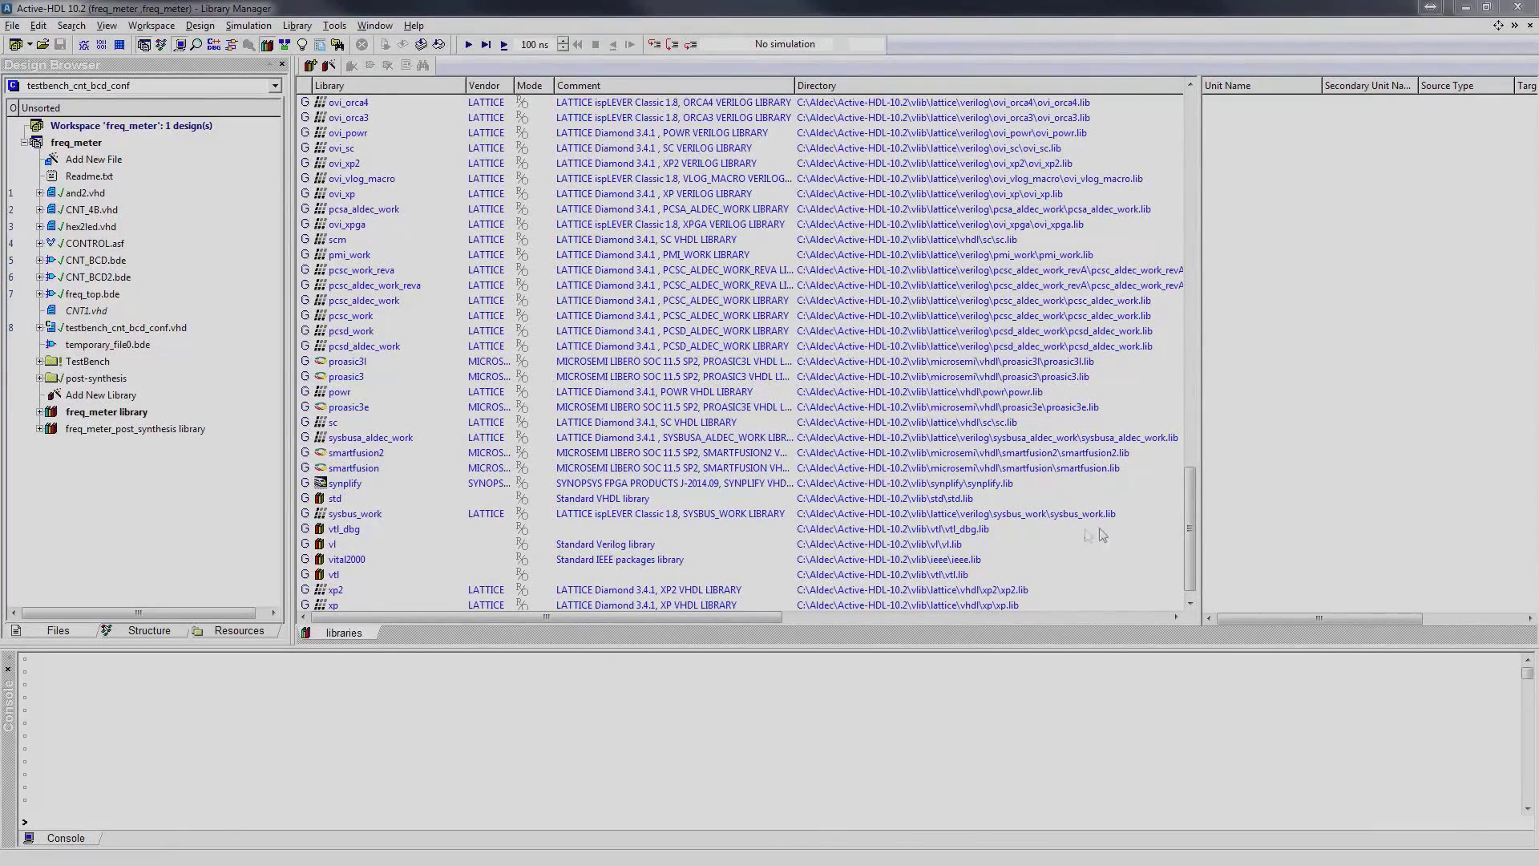
pyautogui.moveTo(1184, 526); pyautogui.dragTo(1206, 490)
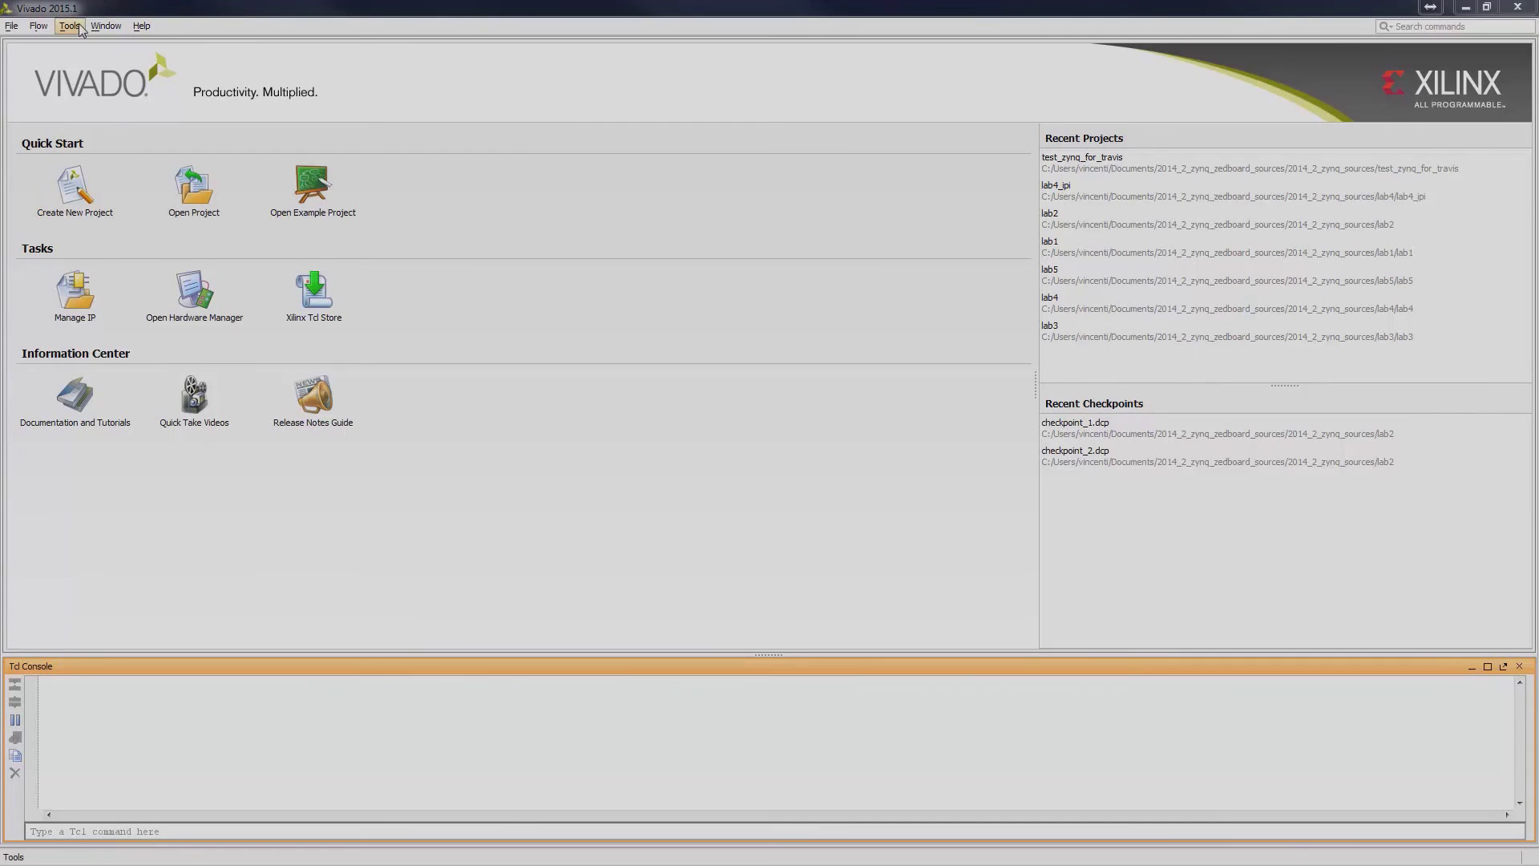
# Step: In Compile Simulation Libraries, target Active-HDL with all languages and all libraries selected
pyautogui.click(79, 26)
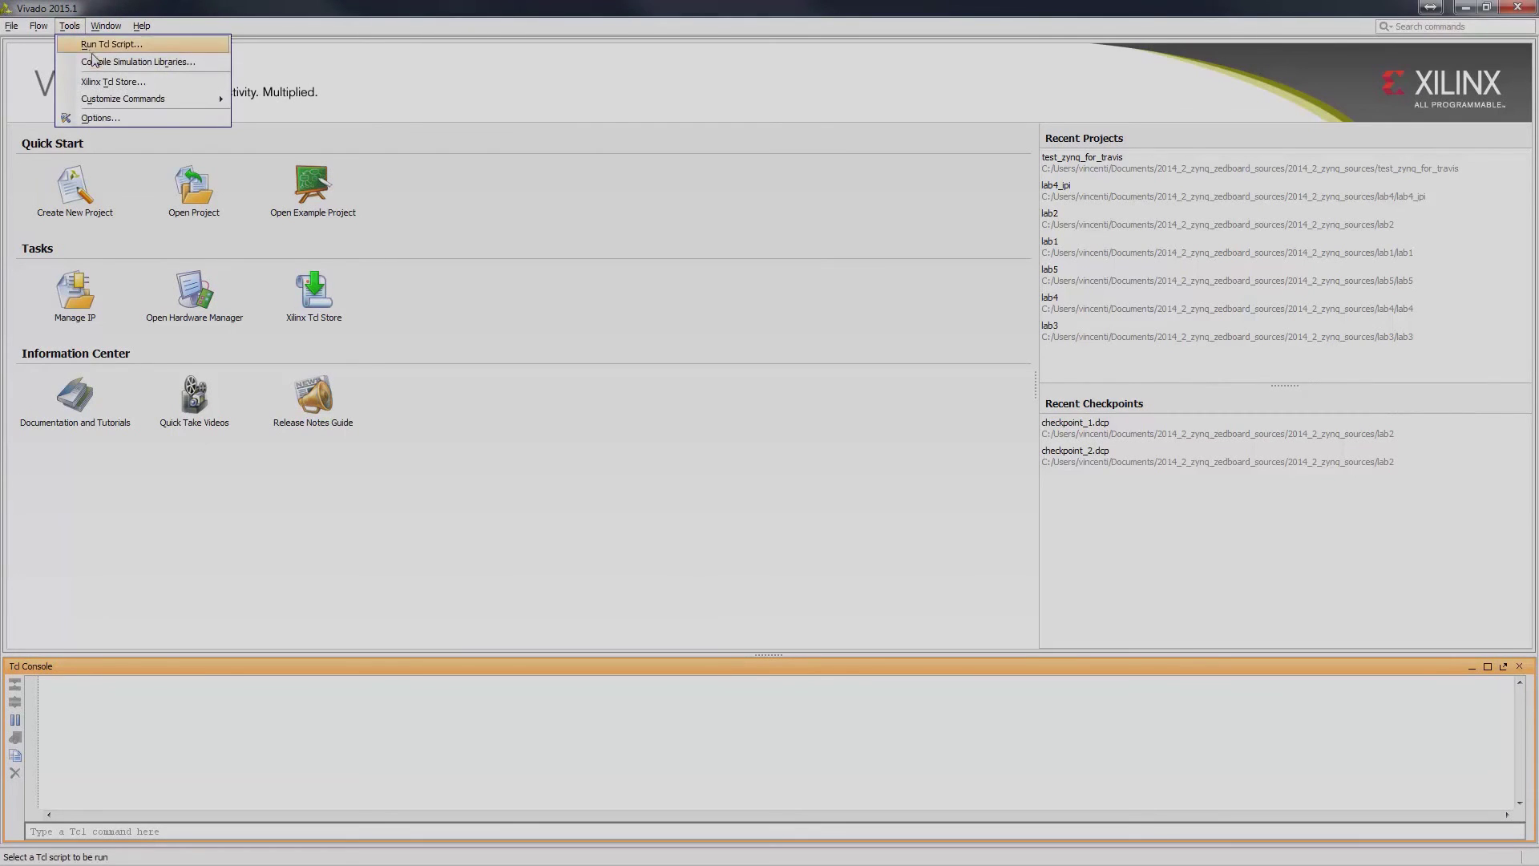
pyautogui.click(94, 60)
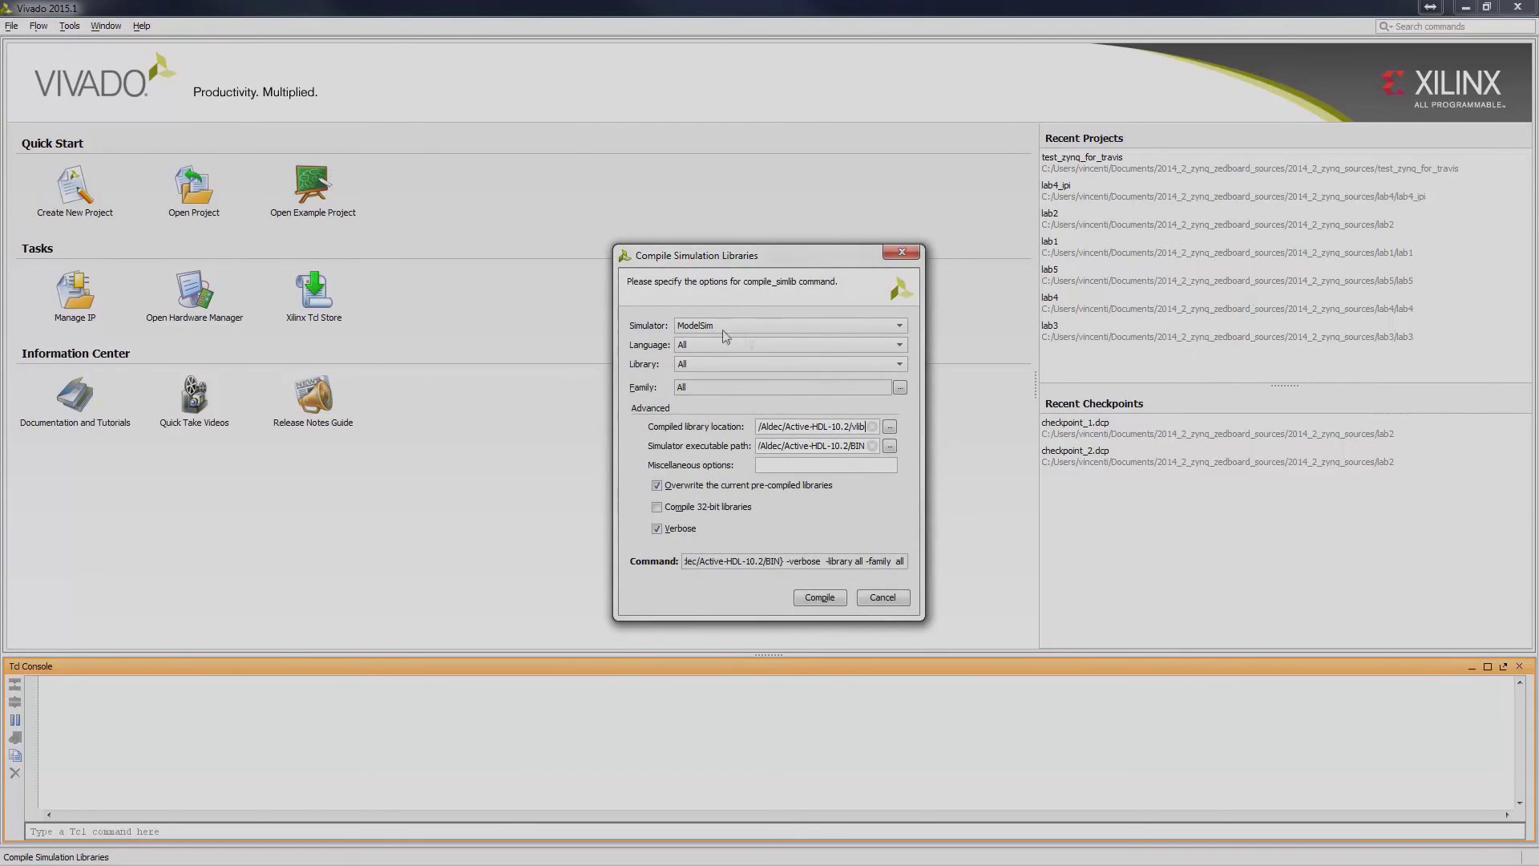
pyautogui.click(831, 325)
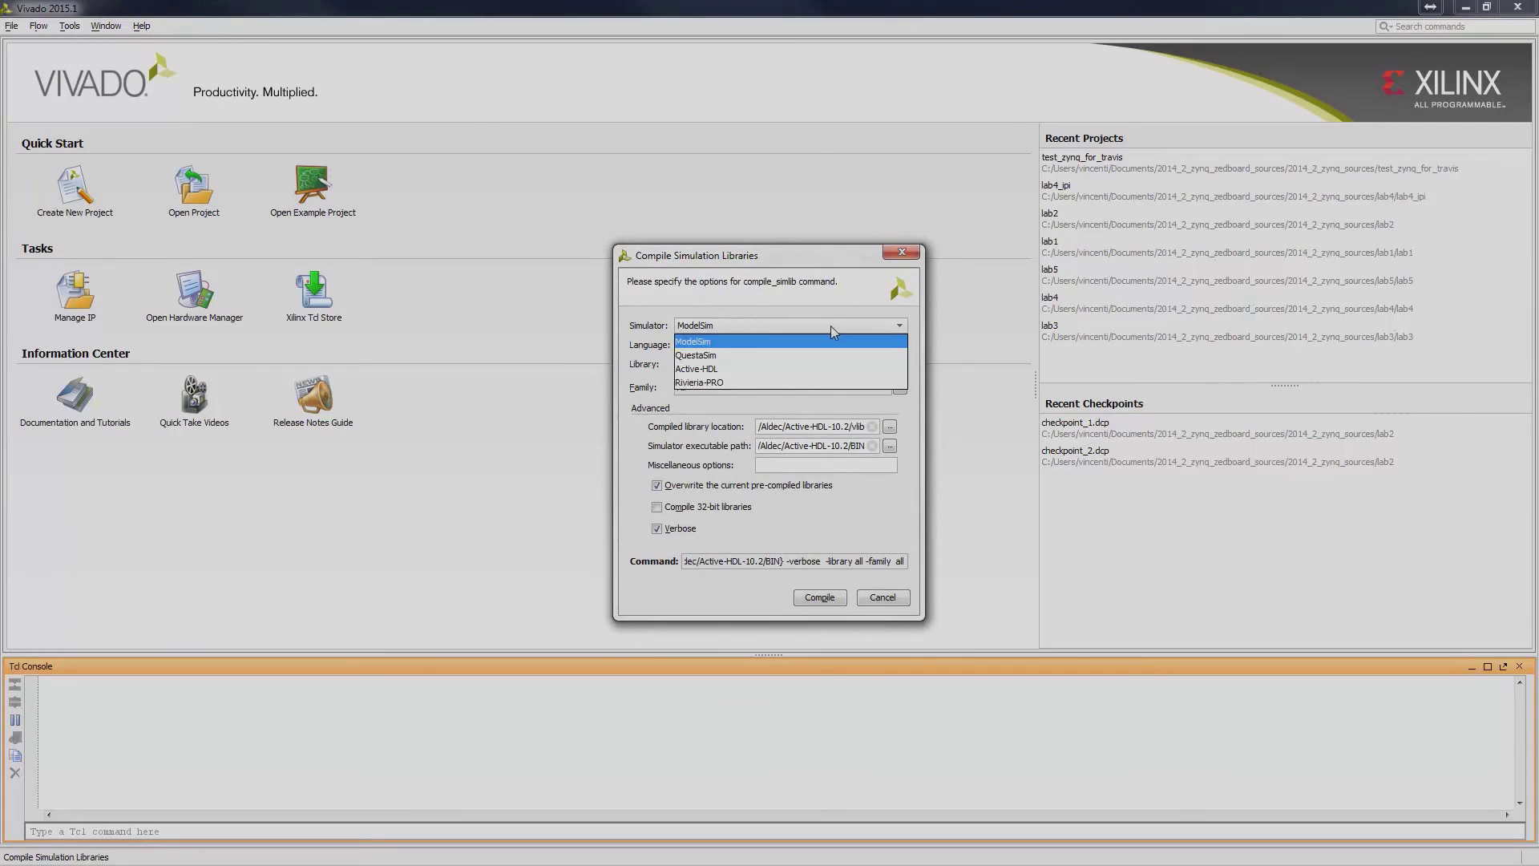
pyautogui.click(831, 371)
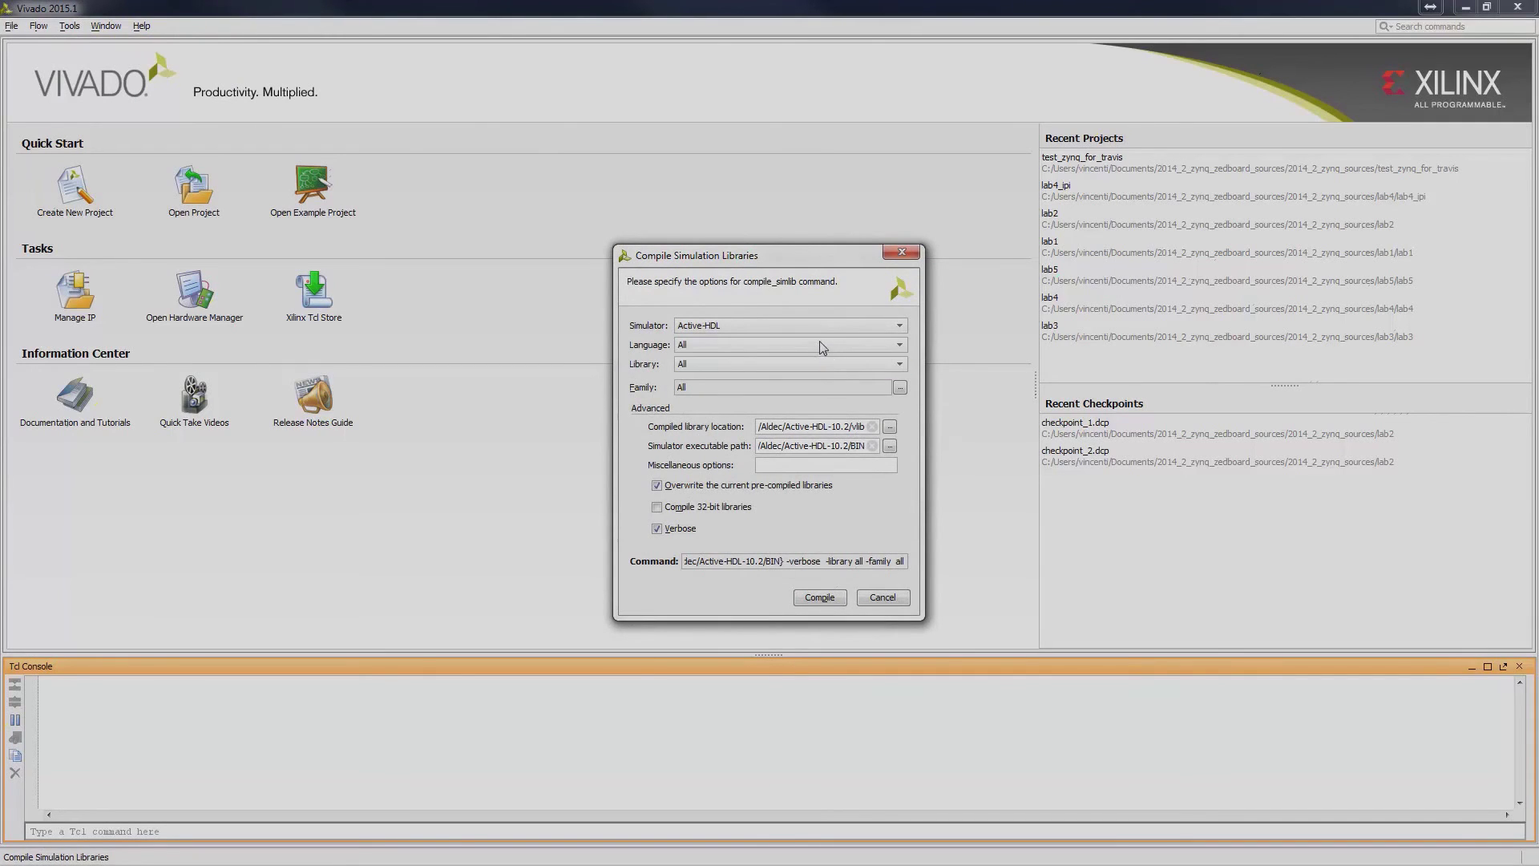
pyautogui.click(819, 343)
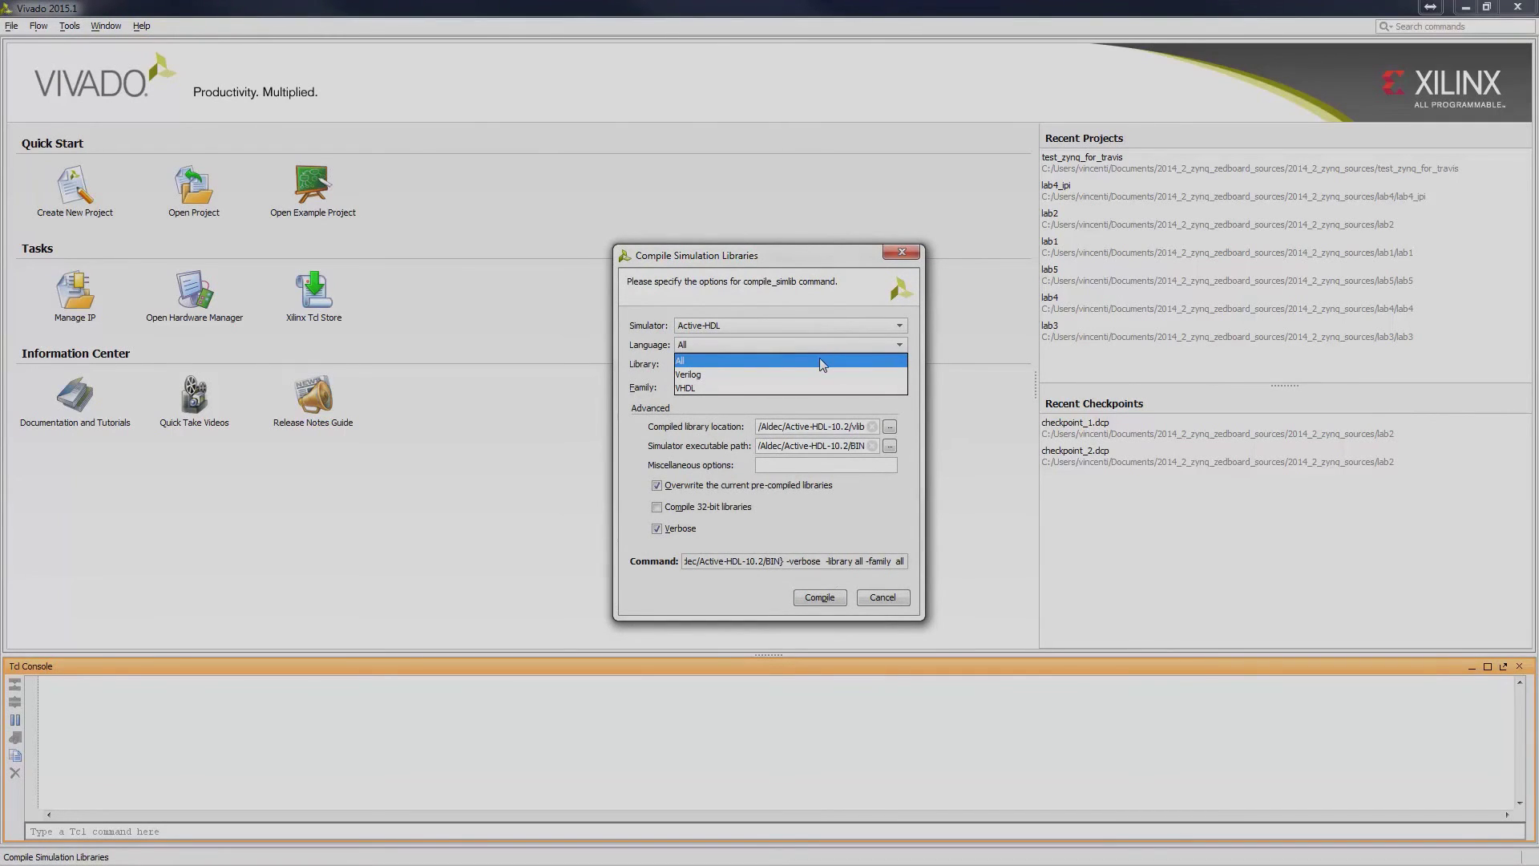
pyautogui.click(819, 360)
pyautogui.click(821, 367)
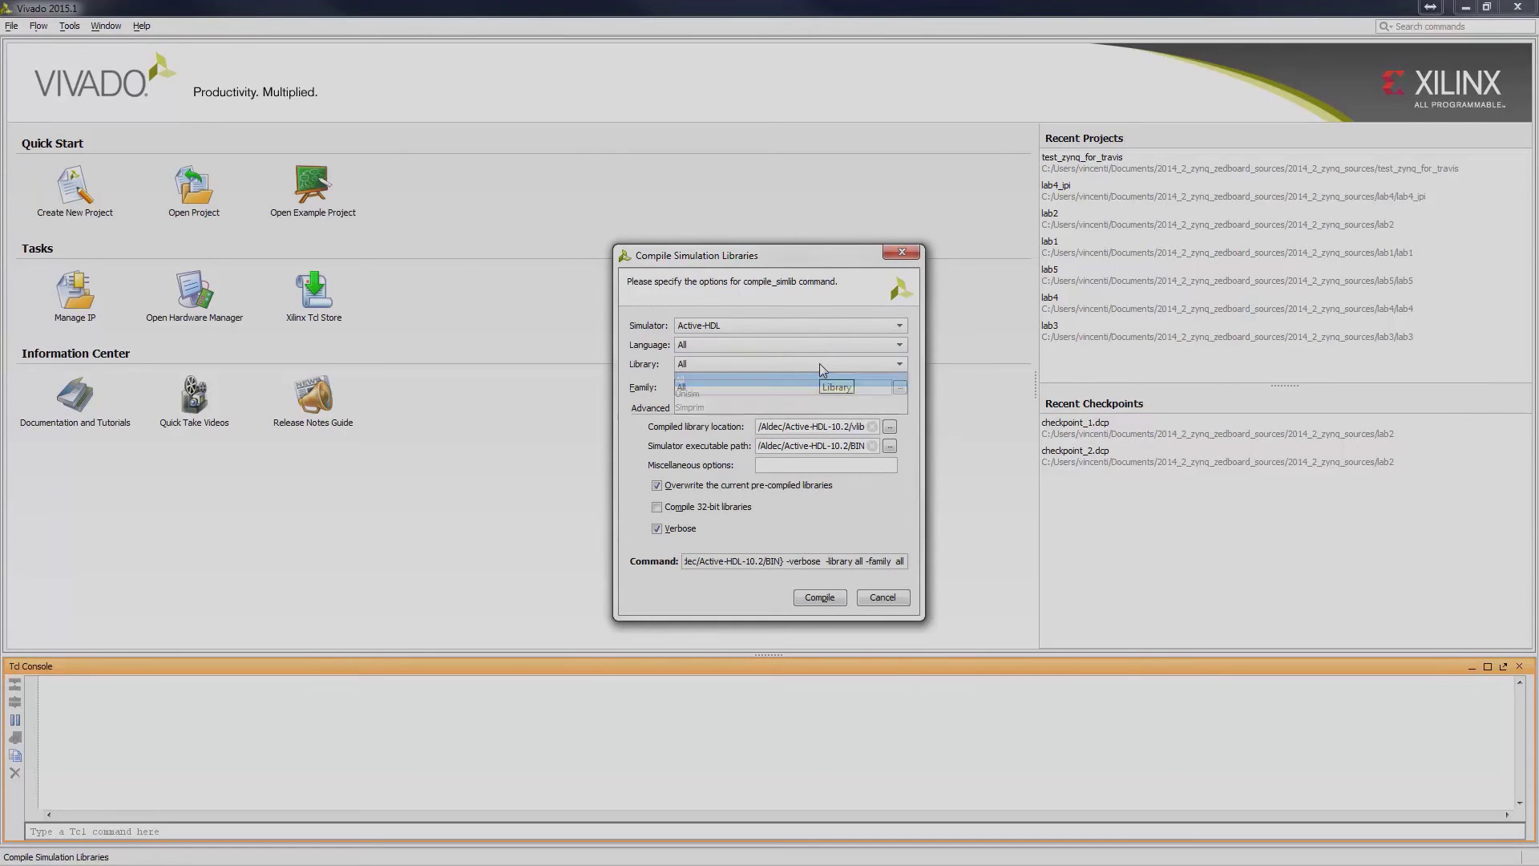
pyautogui.click(819, 378)
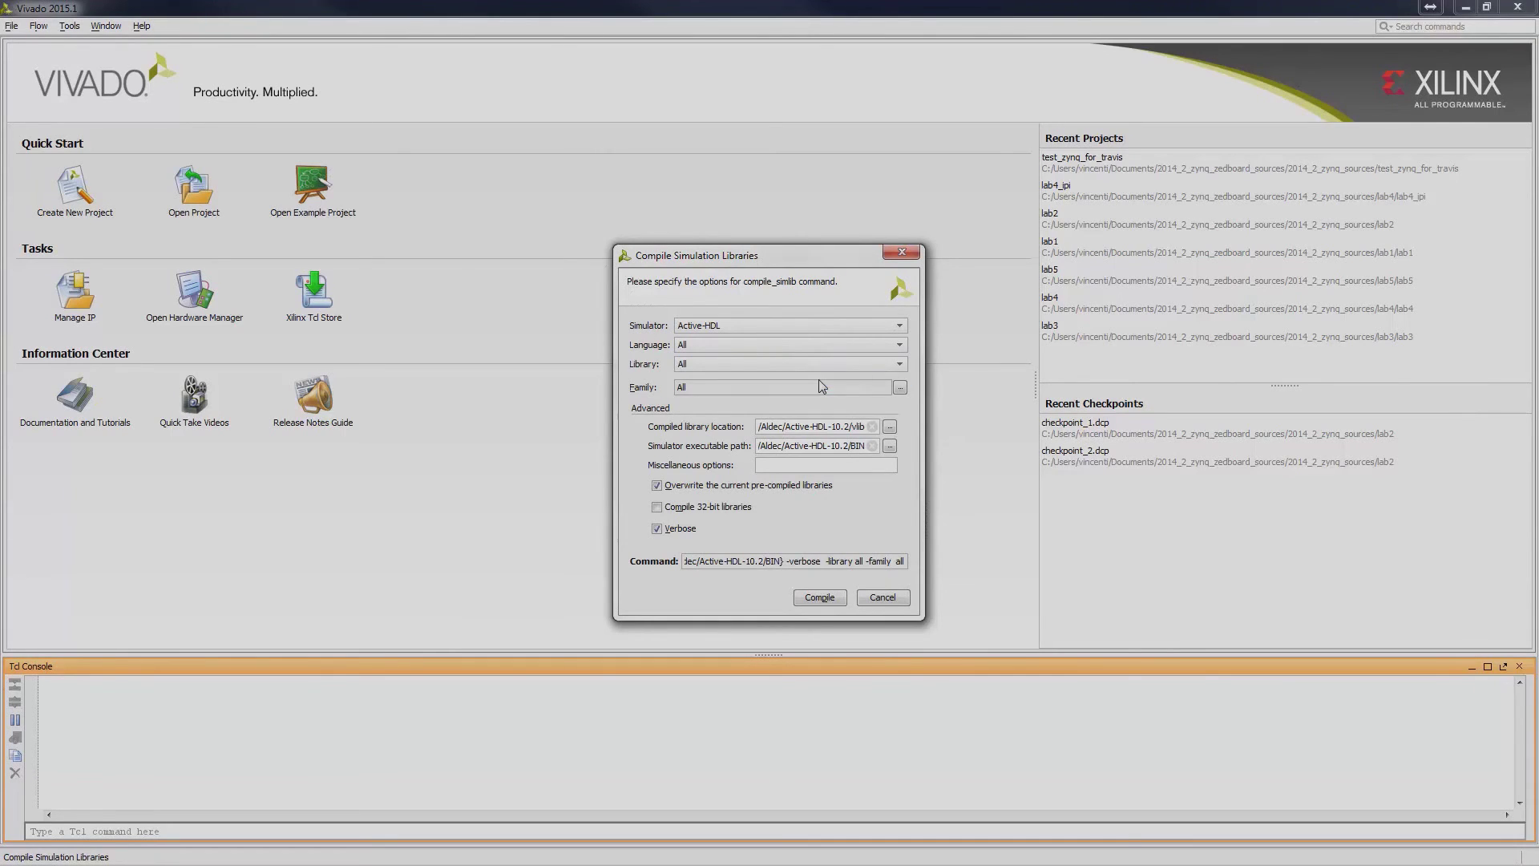
pyautogui.click(764, 386)
# Step: Set output to C:\Aldec\Active-HDL-10.2\vlib, executable path to its BIN folder, and toggle overwrite
pyautogui.click(889, 427)
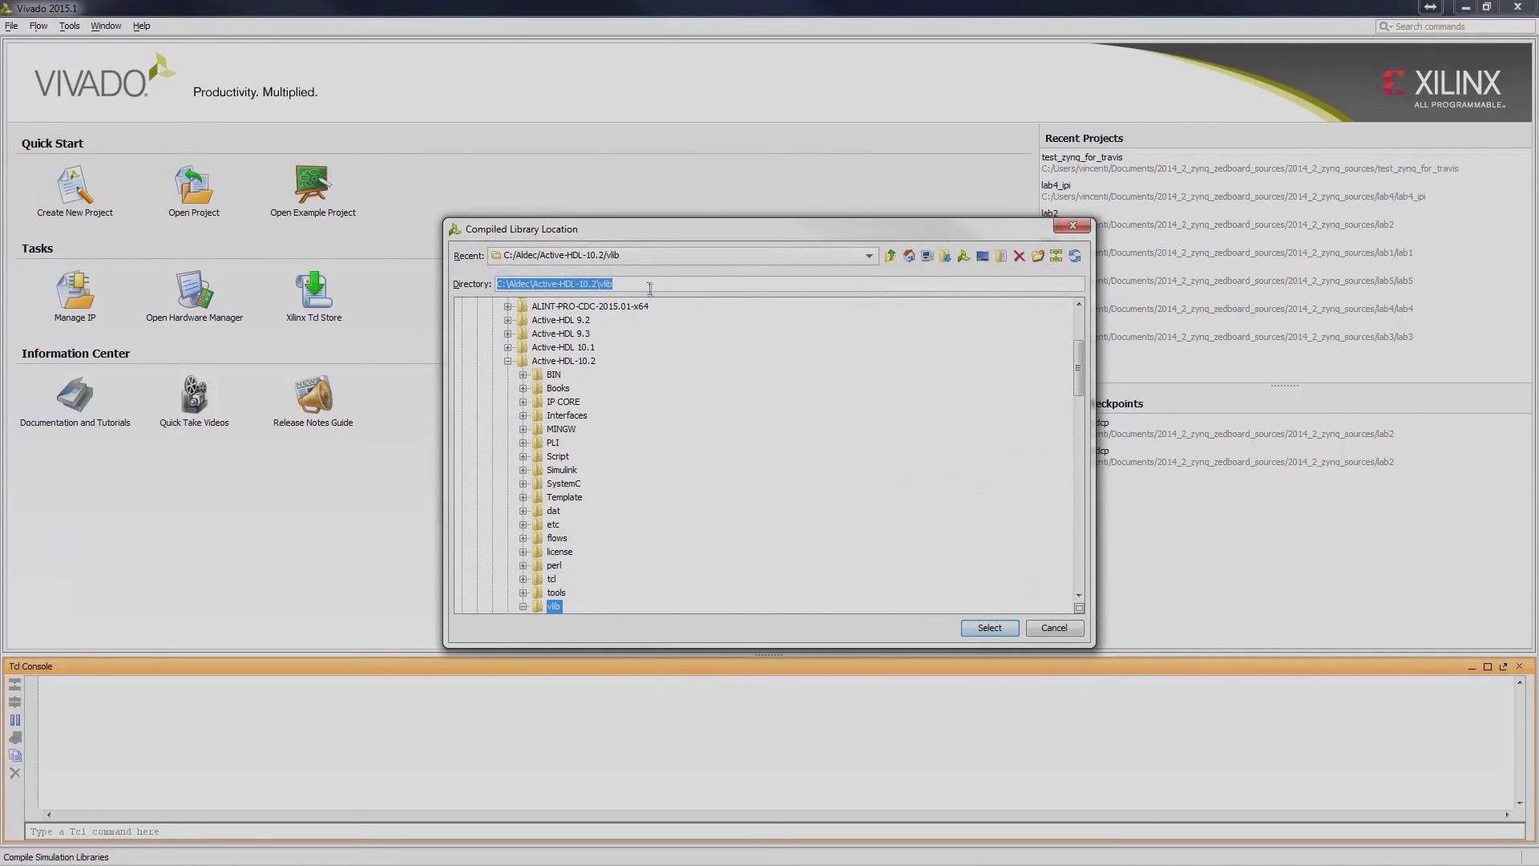
pyautogui.click(649, 287)
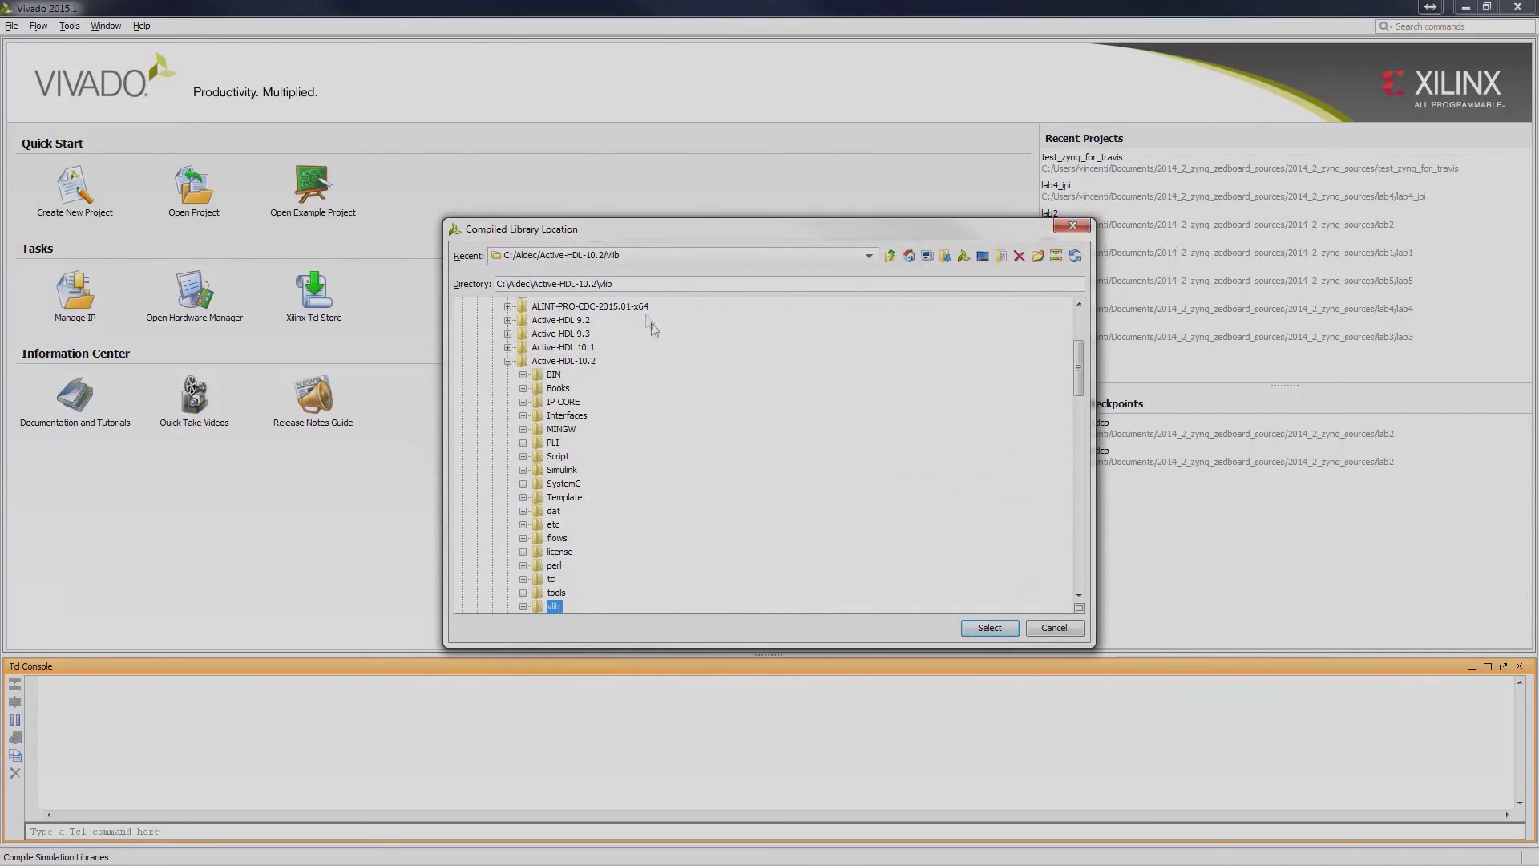
pyautogui.click(987, 627)
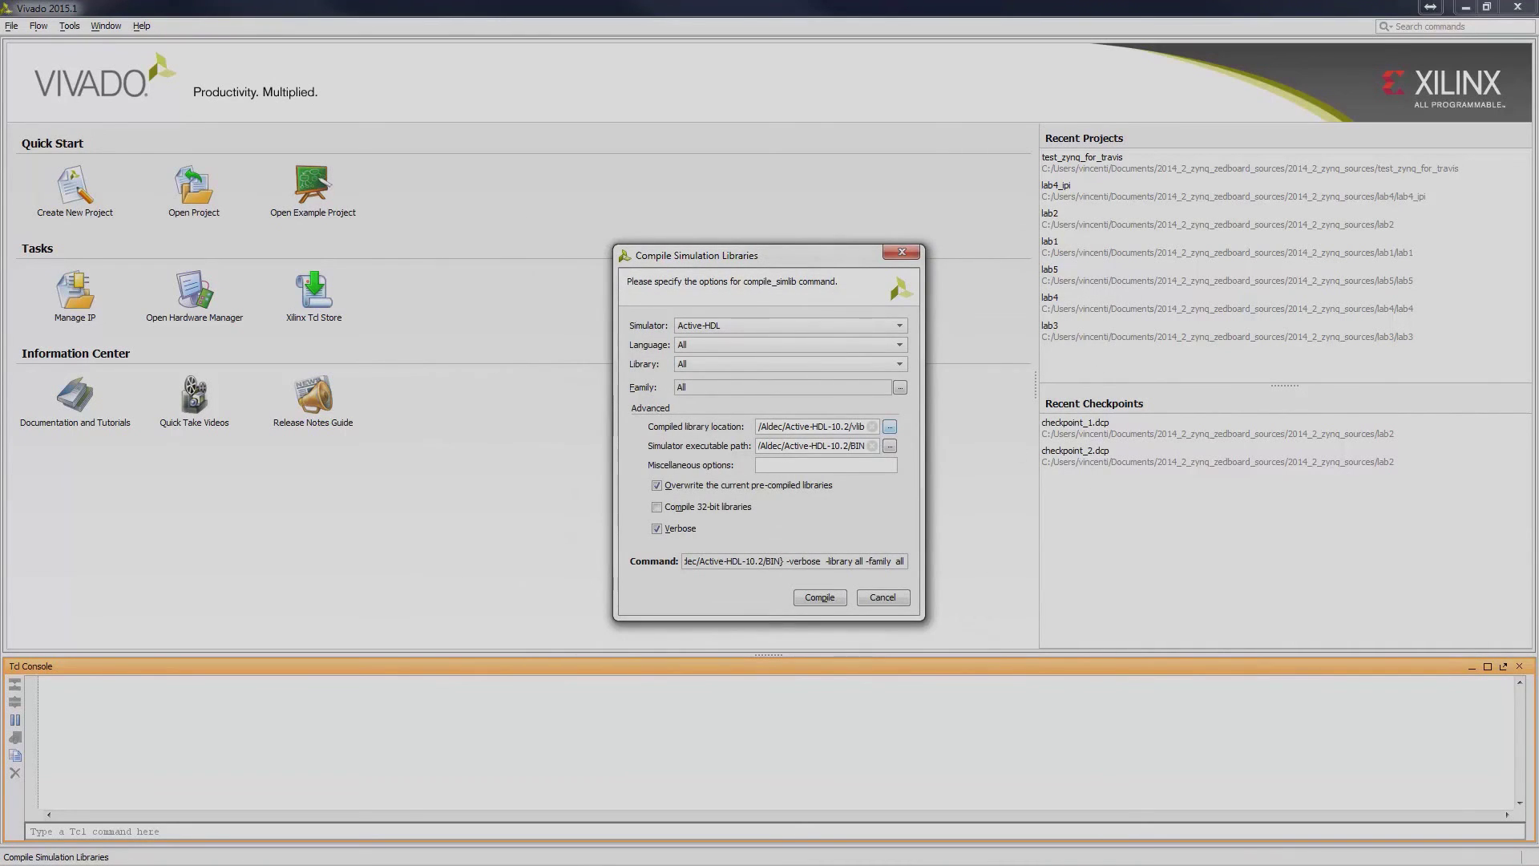
pyautogui.click(890, 445)
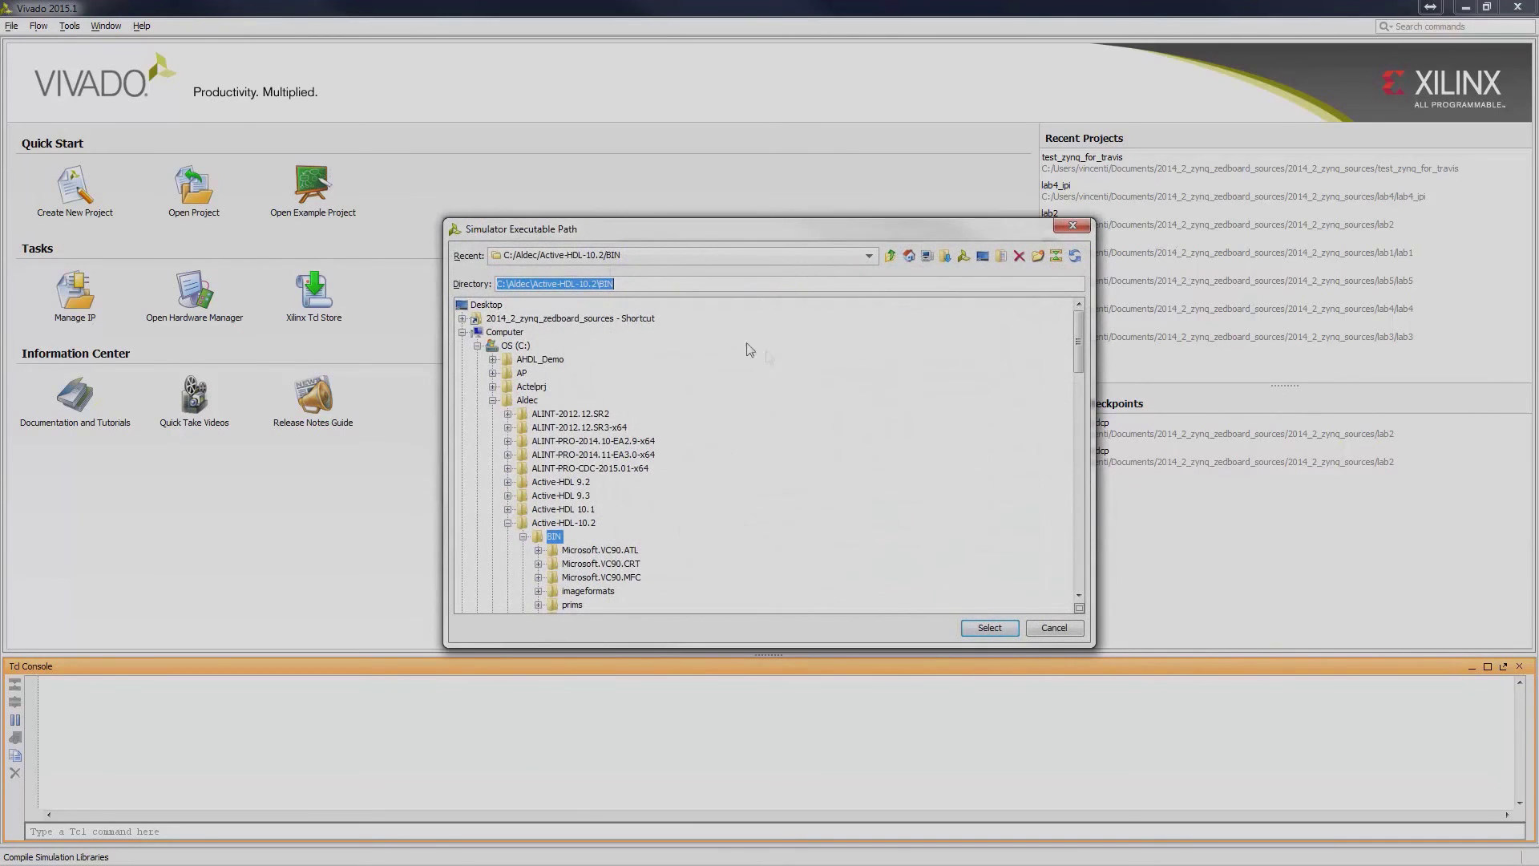
pyautogui.click(599, 283)
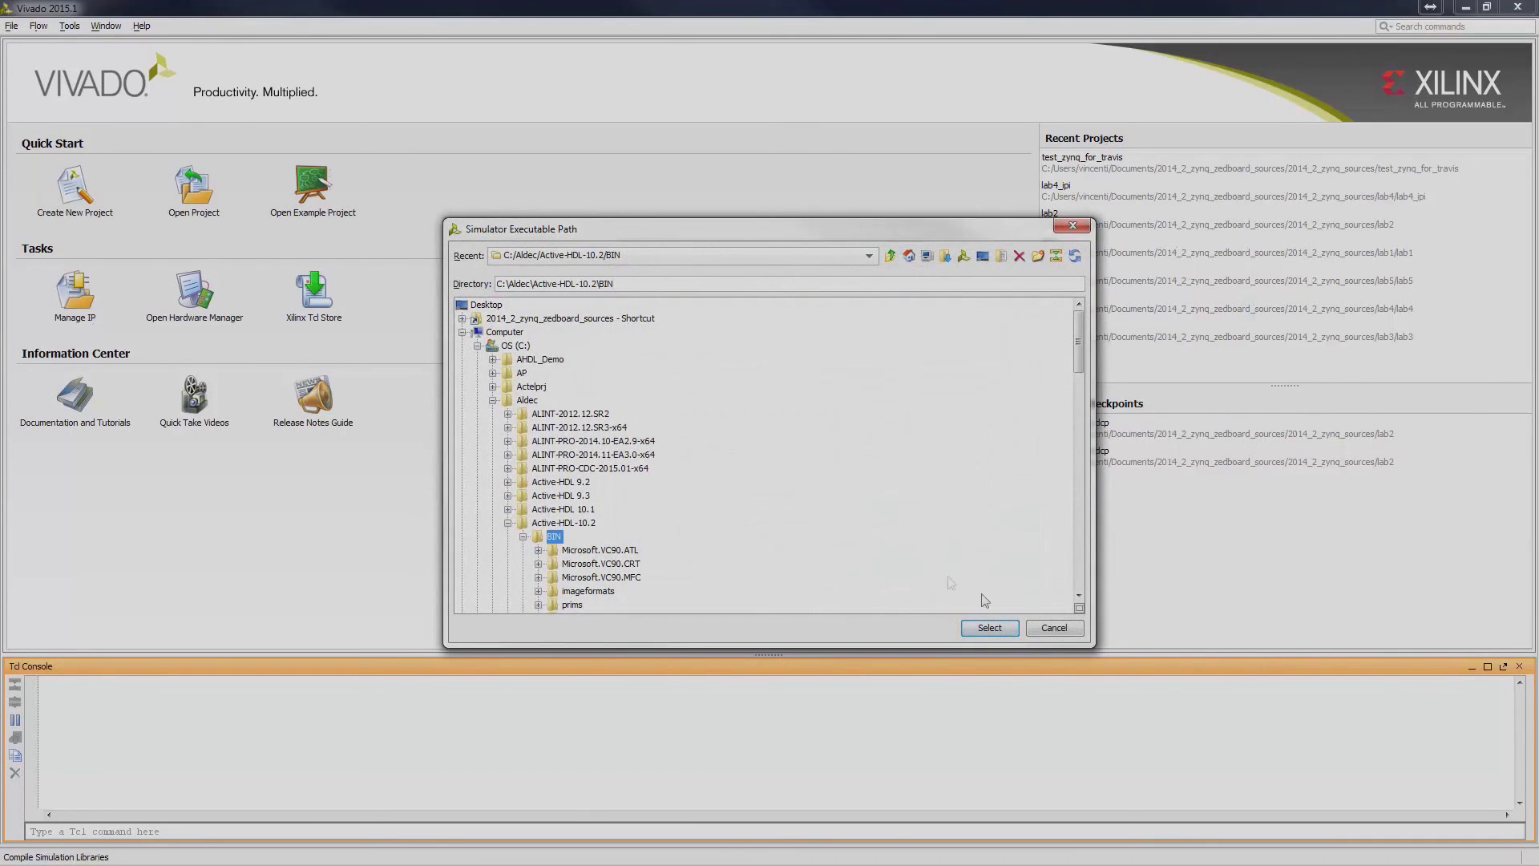
pyautogui.click(1008, 627)
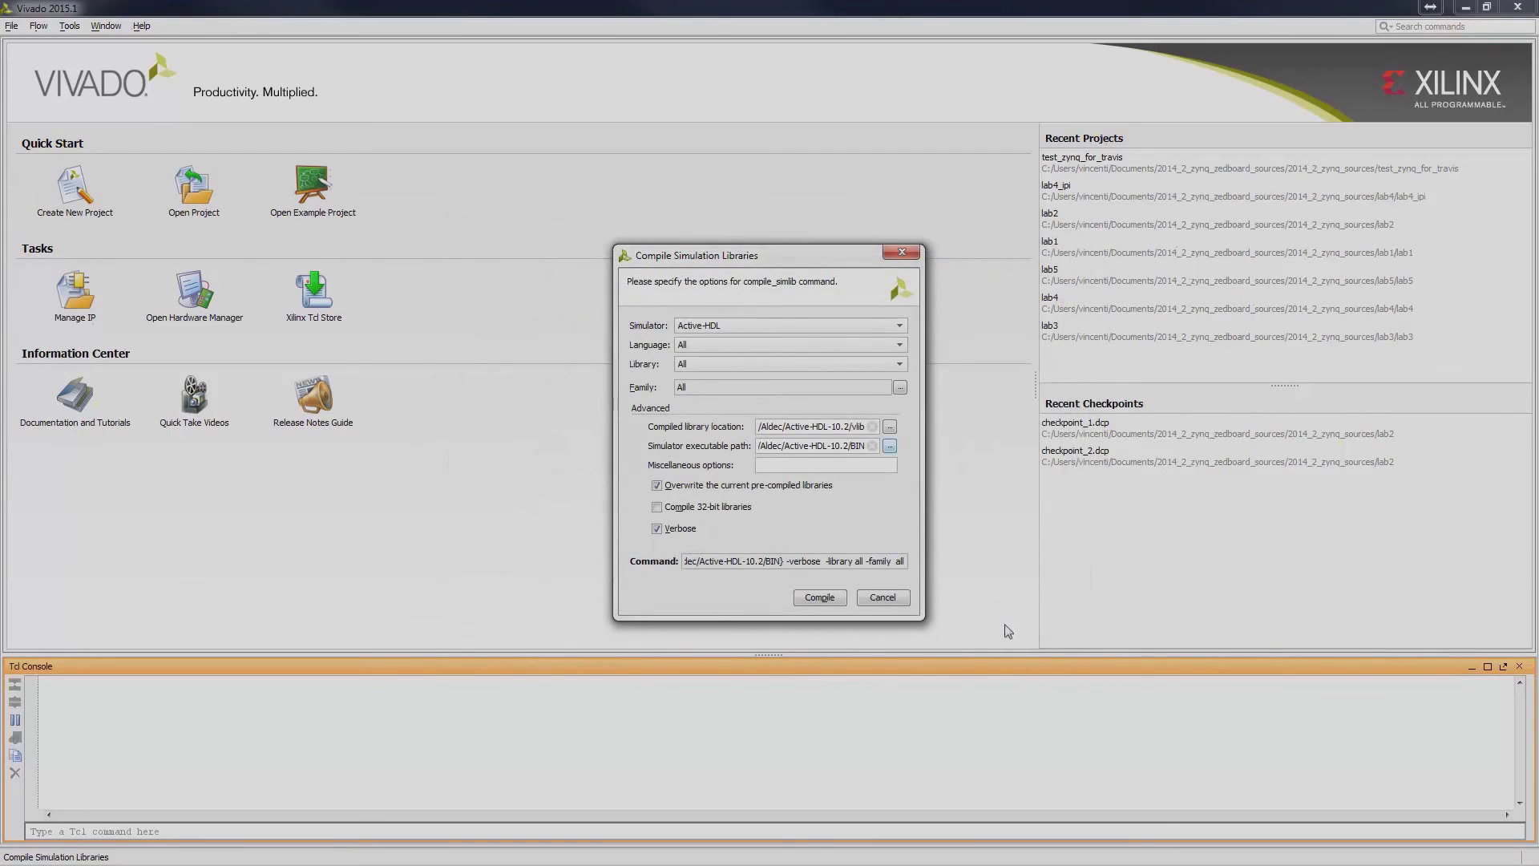
pyautogui.click(812, 486)
pyautogui.click(812, 485)
# Step: Compile the libraries in the background, then enlarge the Tcl console to read the 0-error summary
pyautogui.click(816, 600)
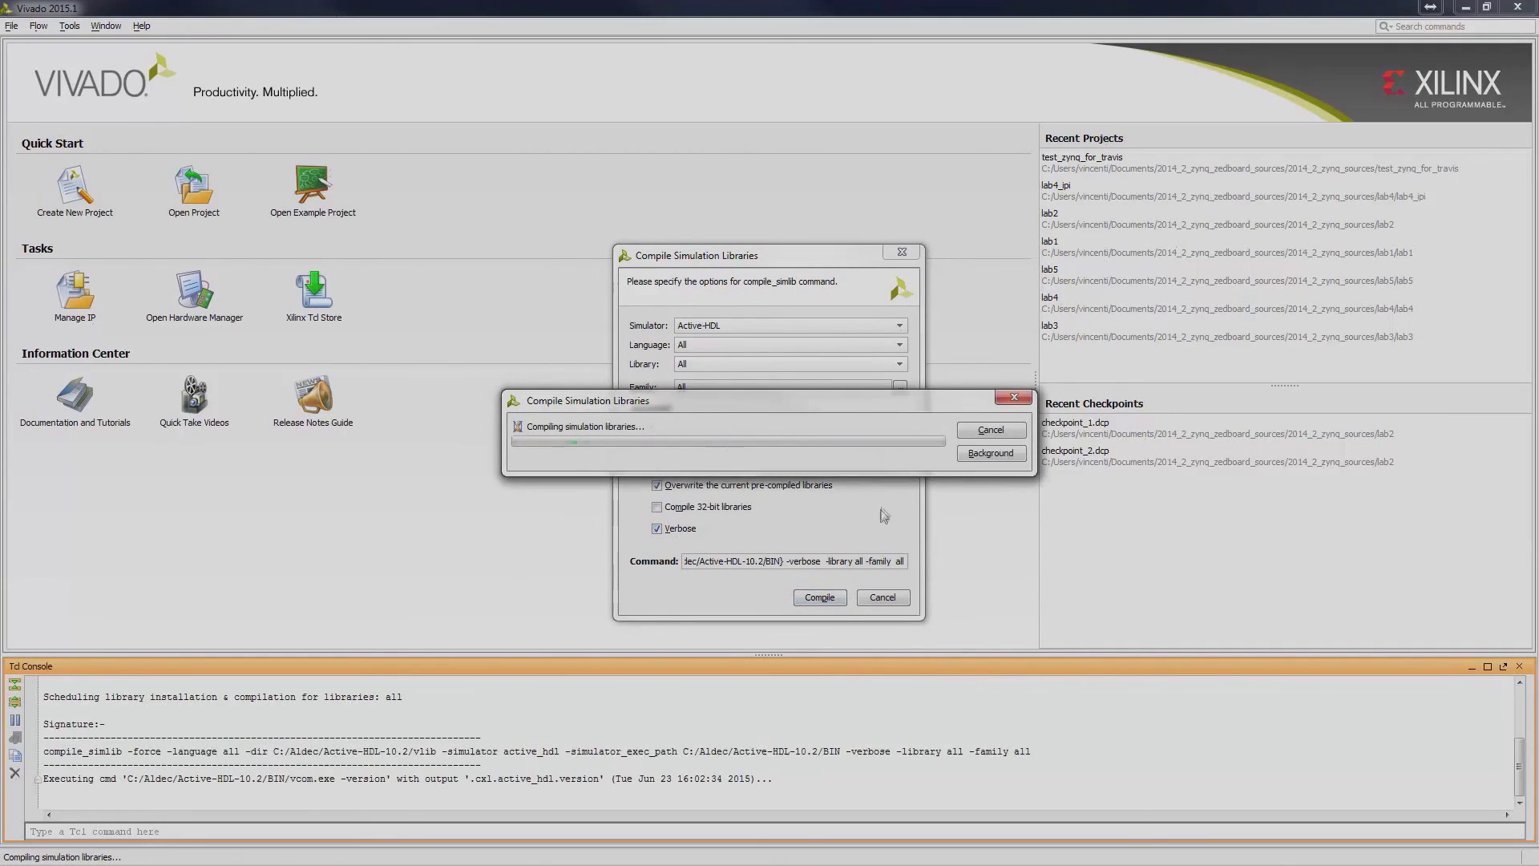
pyautogui.click(1001, 461)
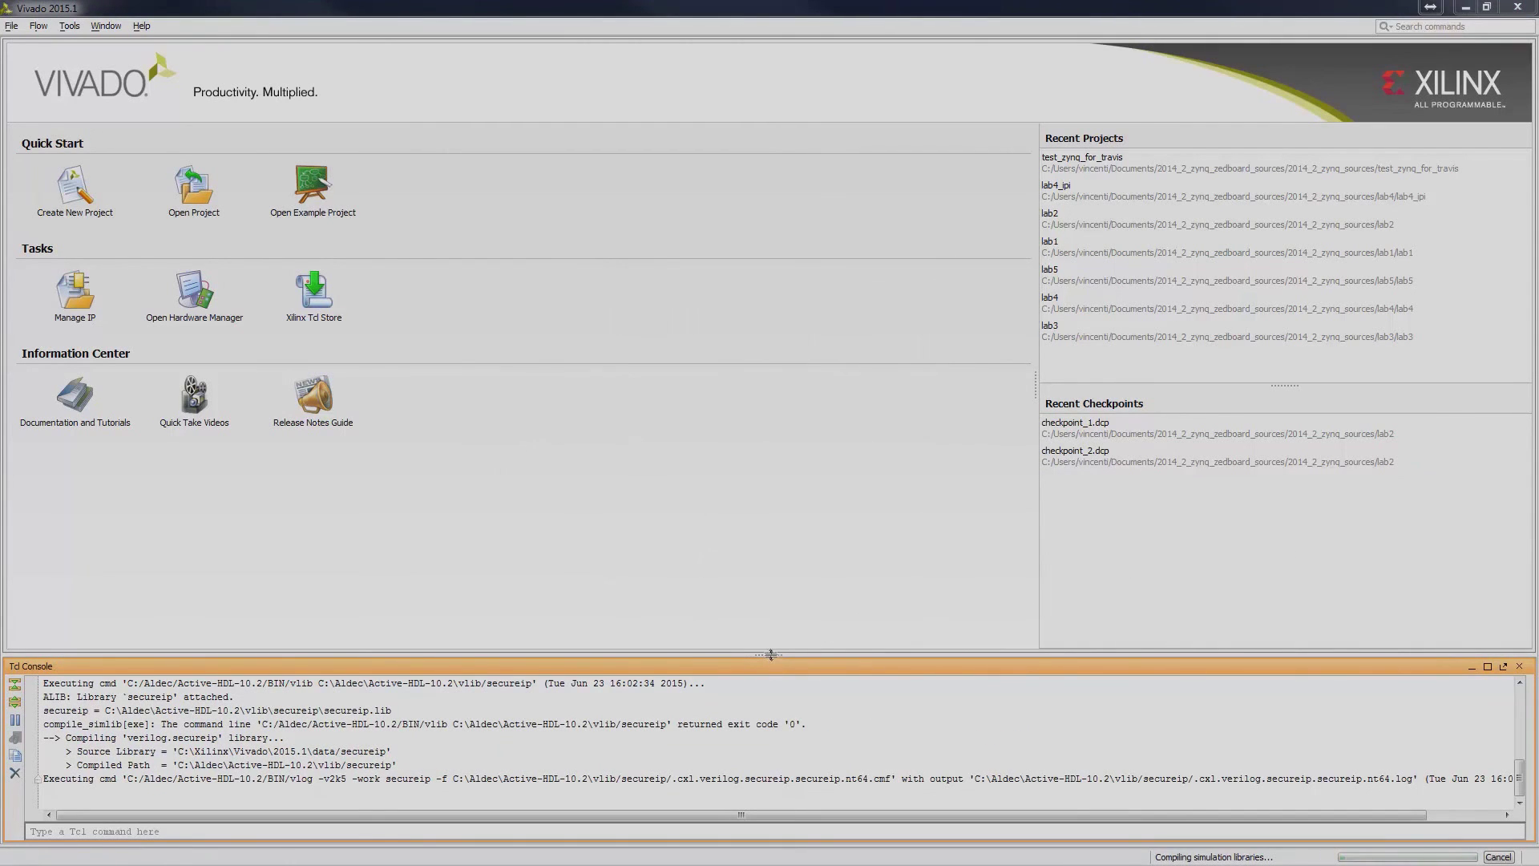
pyautogui.moveTo(771, 655); pyautogui.dragTo(775, 481)
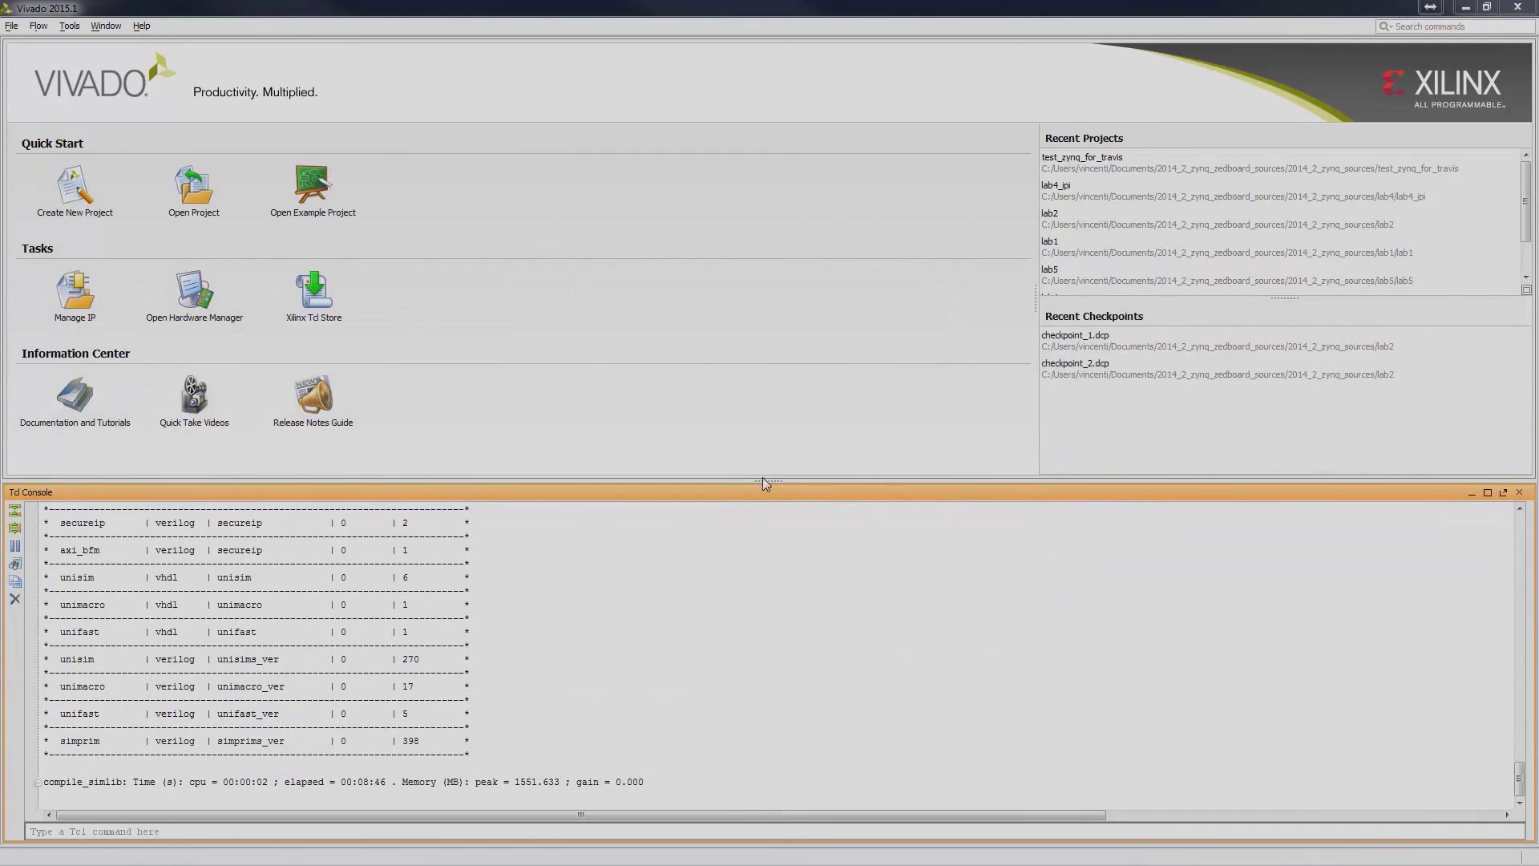
pyautogui.moveTo(765, 482); pyautogui.dragTo(767, 445)
pyautogui.scroll(3, 722, 518)
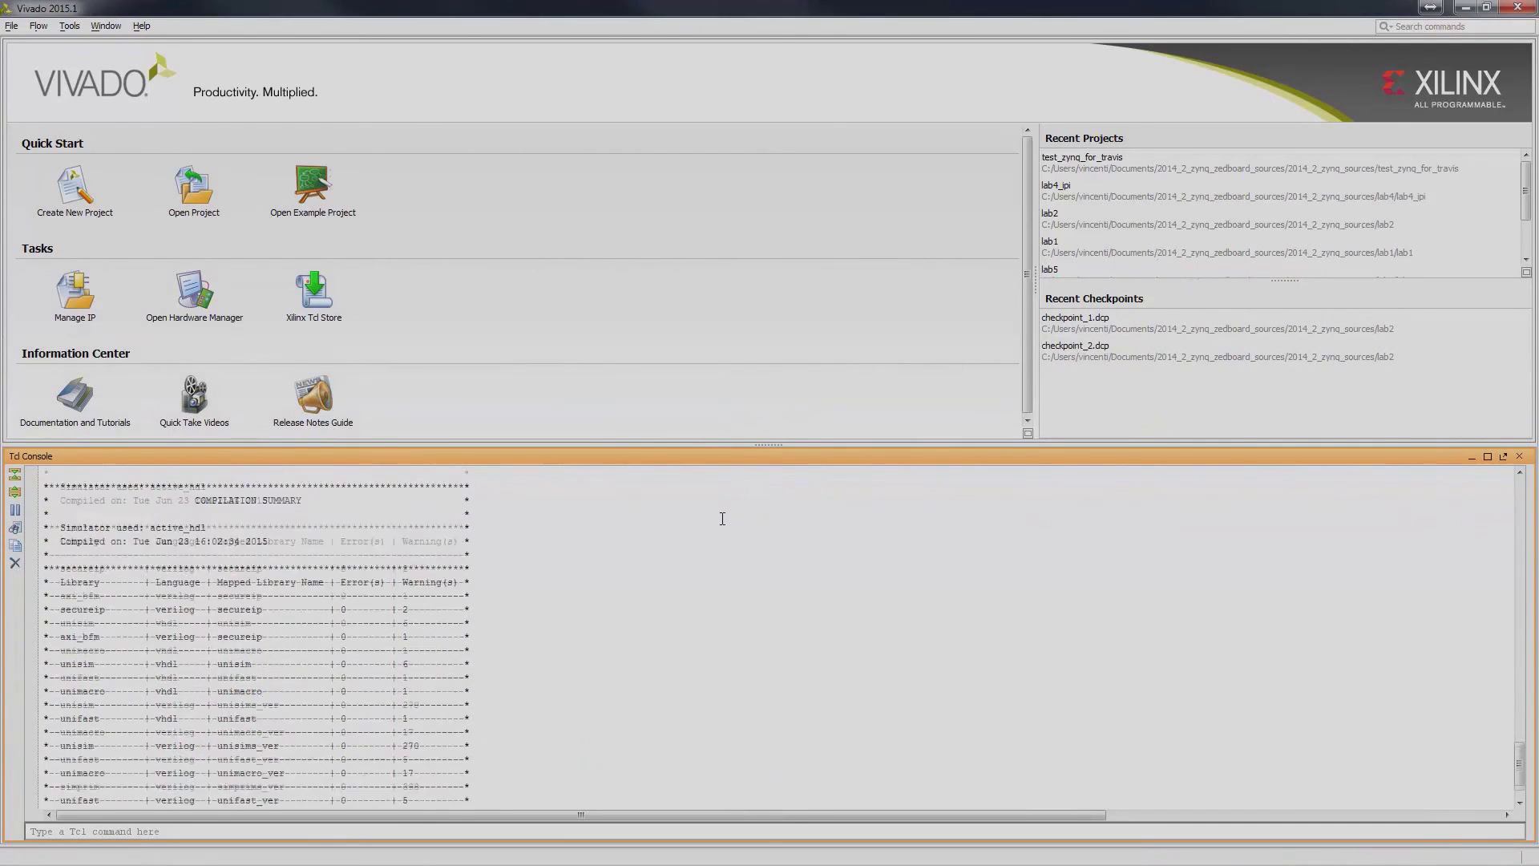
pyautogui.scroll(-2, 722, 519)
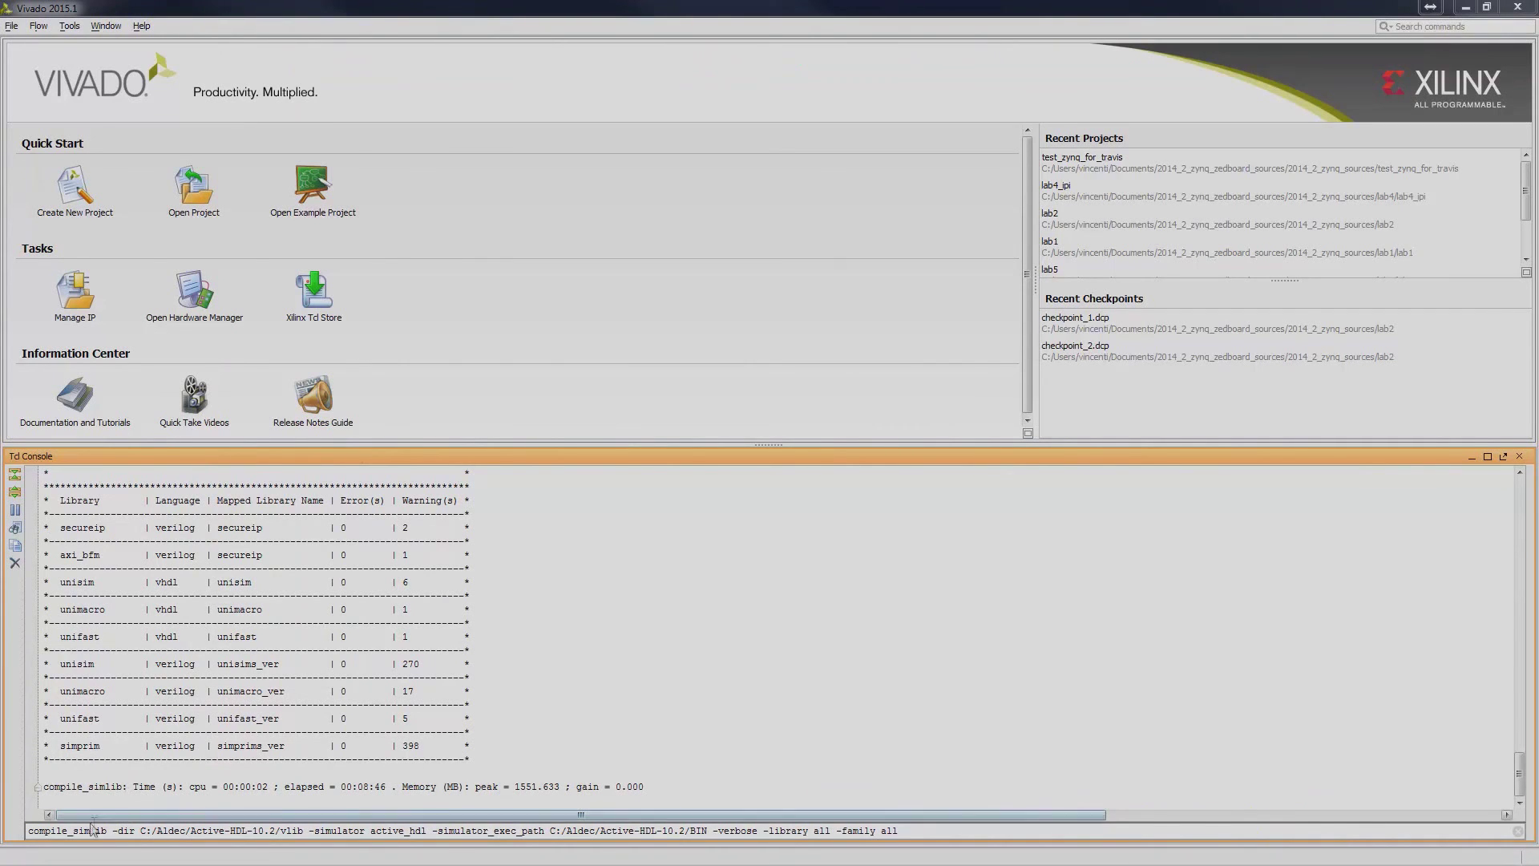
# Step: Highlight each compile_simlib option in turn: BIN path, -verbose, -library all, -family all
pyautogui.moveTo(107, 830); pyautogui.dragTo(545, 832)
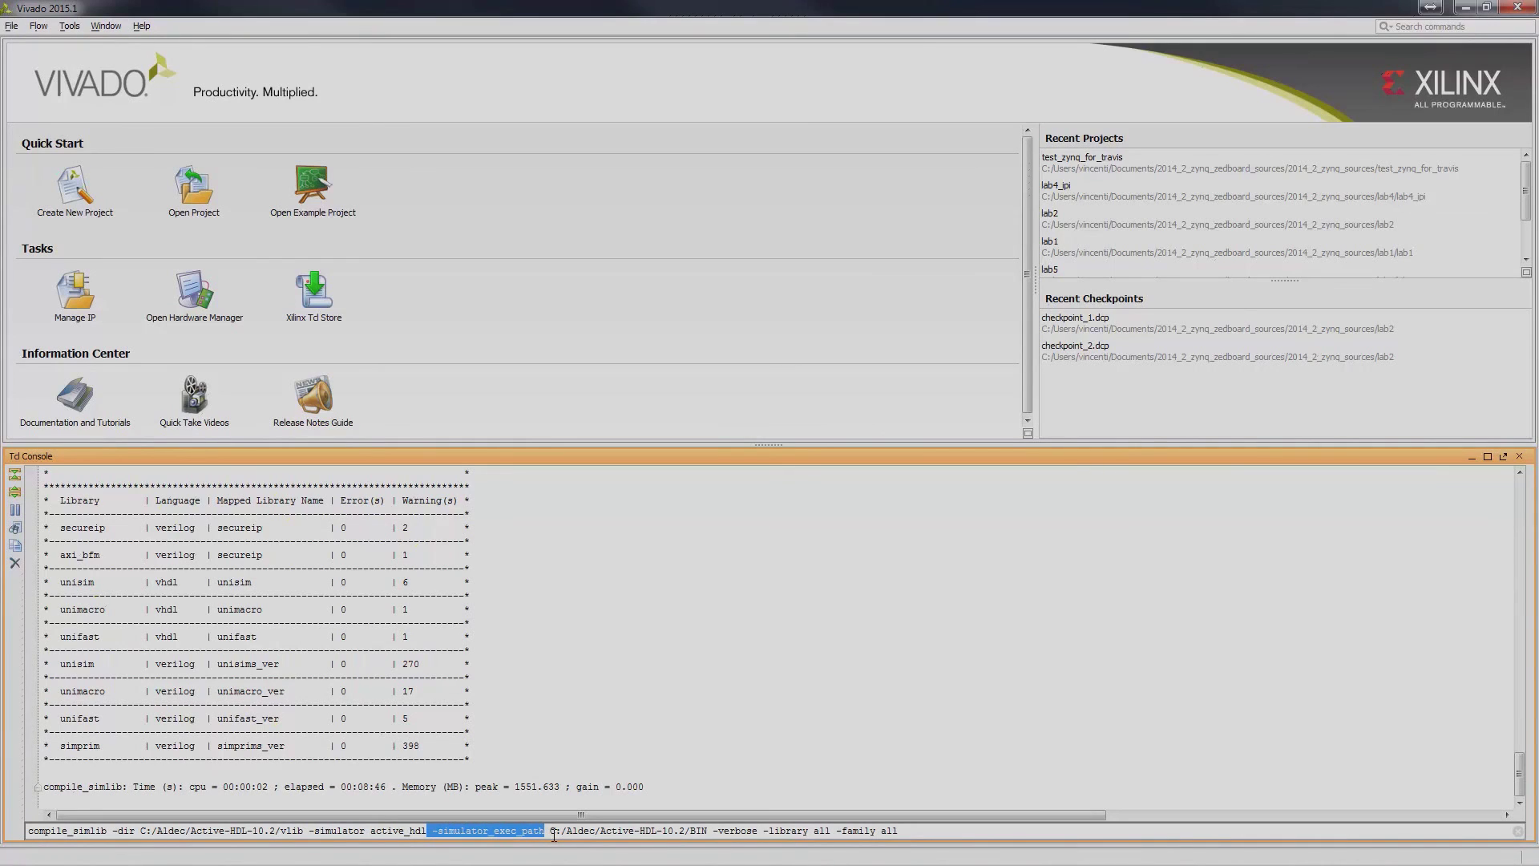
pyautogui.moveTo(546, 830); pyautogui.dragTo(710, 830)
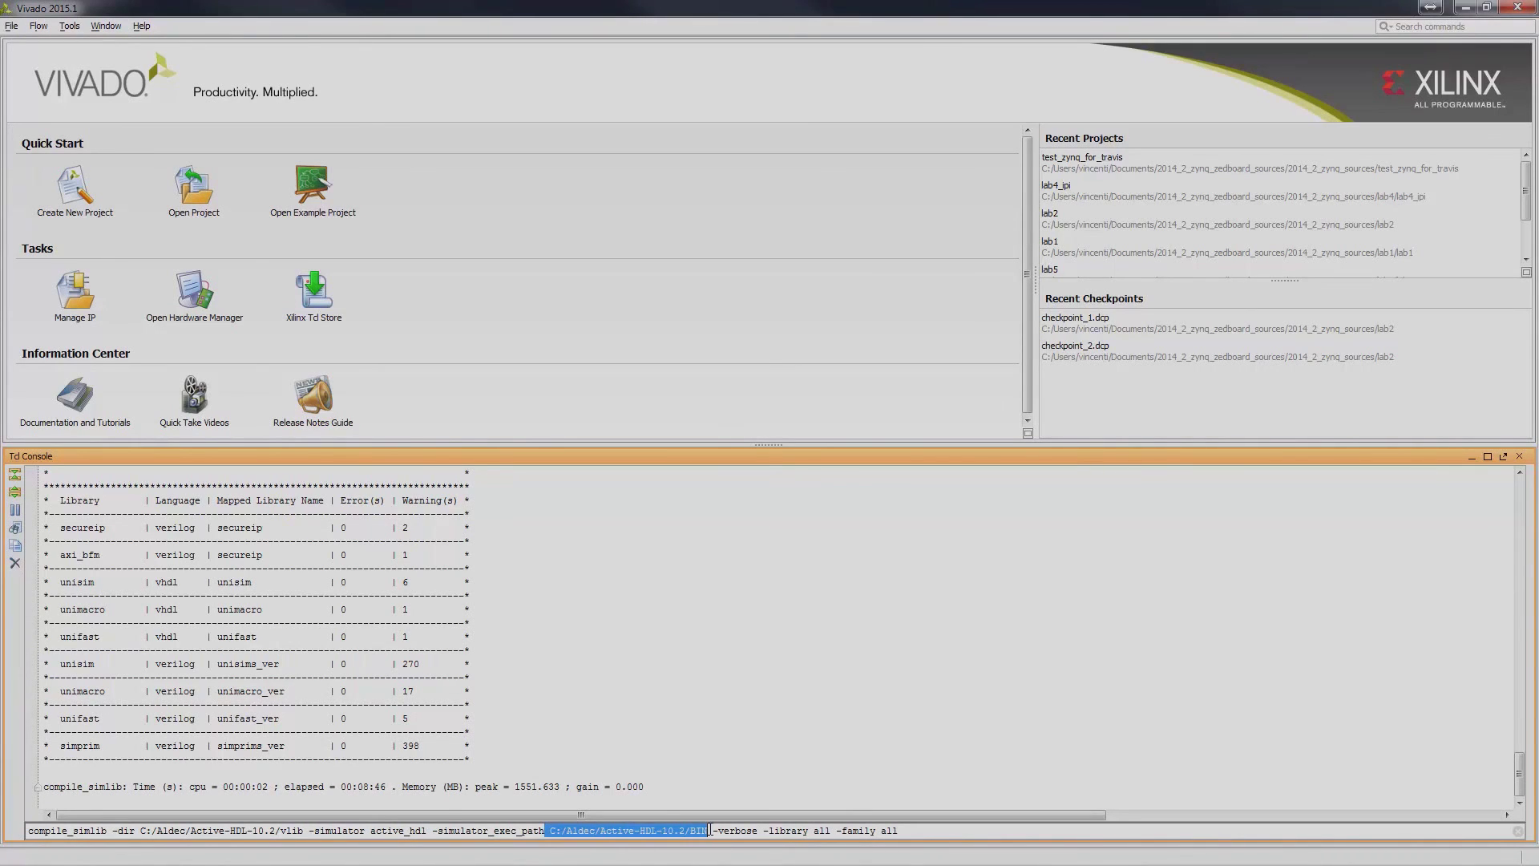
pyautogui.click(710, 830)
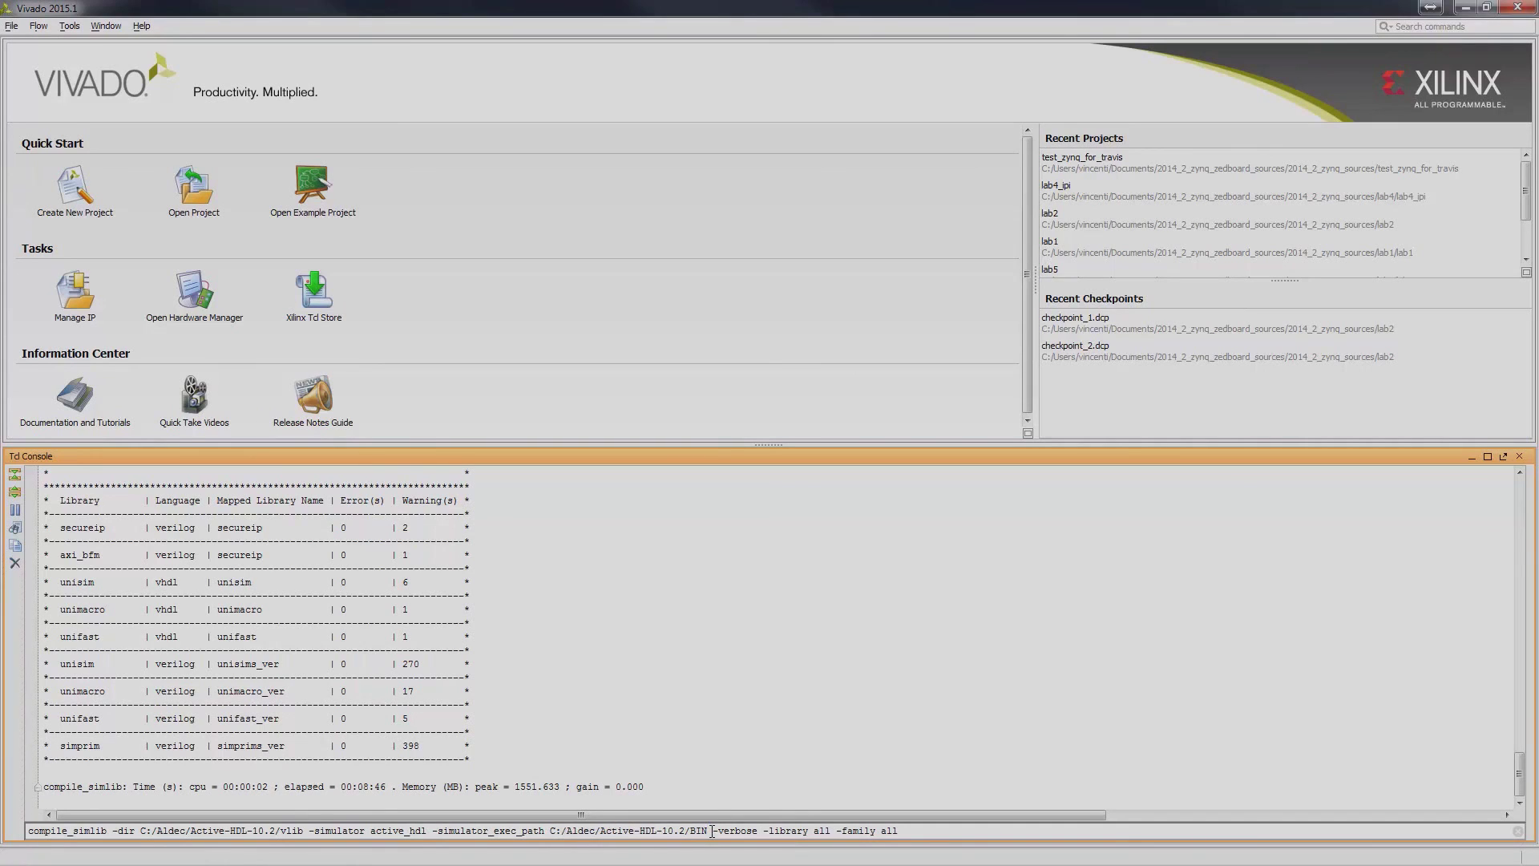
pyautogui.moveTo(712, 831); pyautogui.dragTo(759, 831)
pyautogui.click(763, 831)
pyautogui.moveTo(764, 830); pyautogui.dragTo(835, 830)
pyautogui.moveTo(835, 831); pyautogui.dragTo(897, 831)
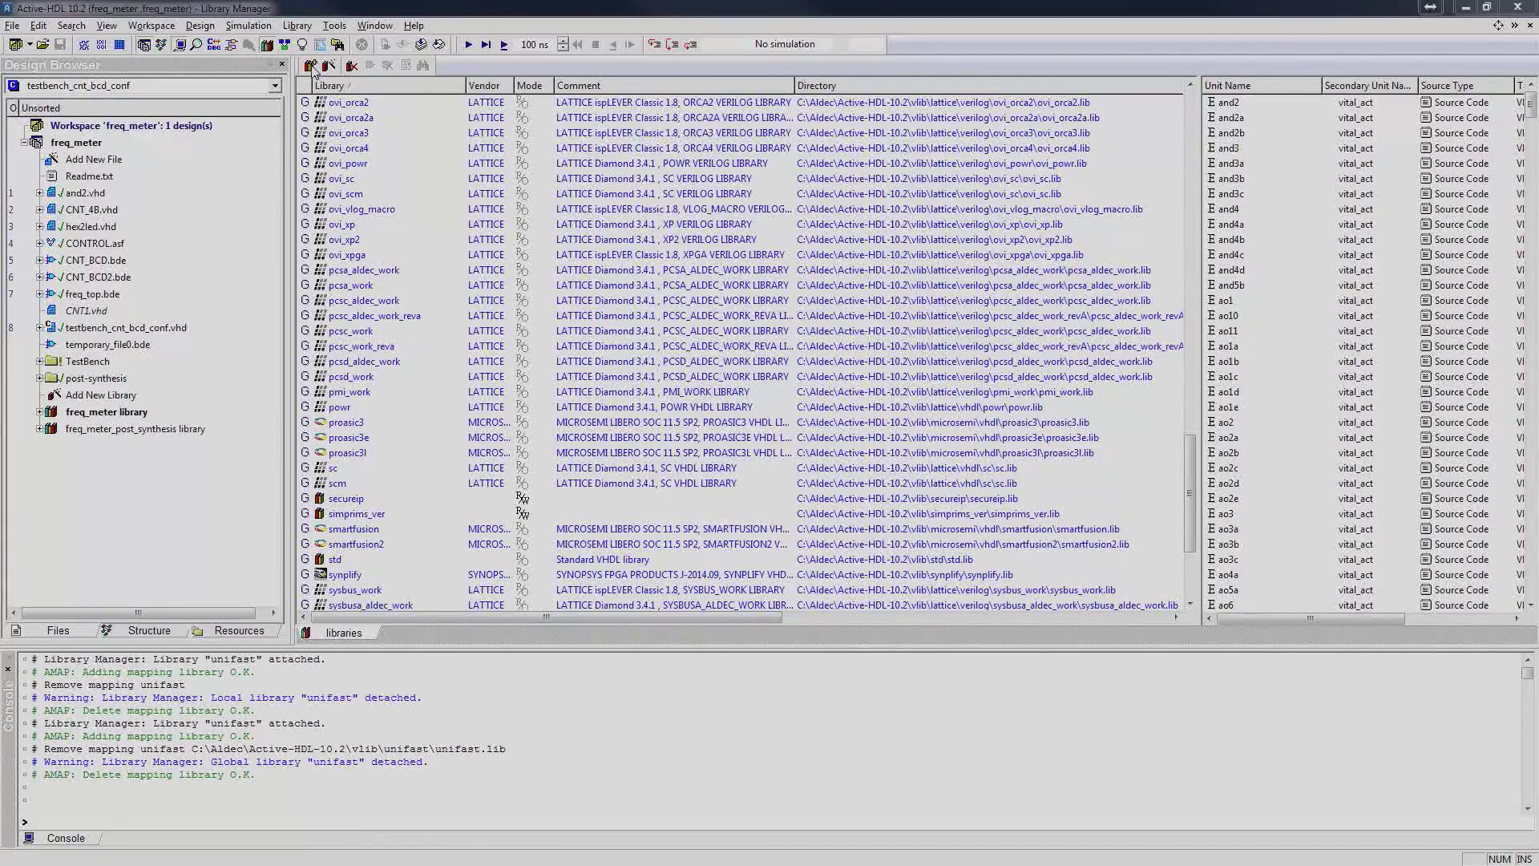
# Step: Attach vlib\unifast\unifast.lib as a global library and select unifast to view its units
pyautogui.click(311, 66)
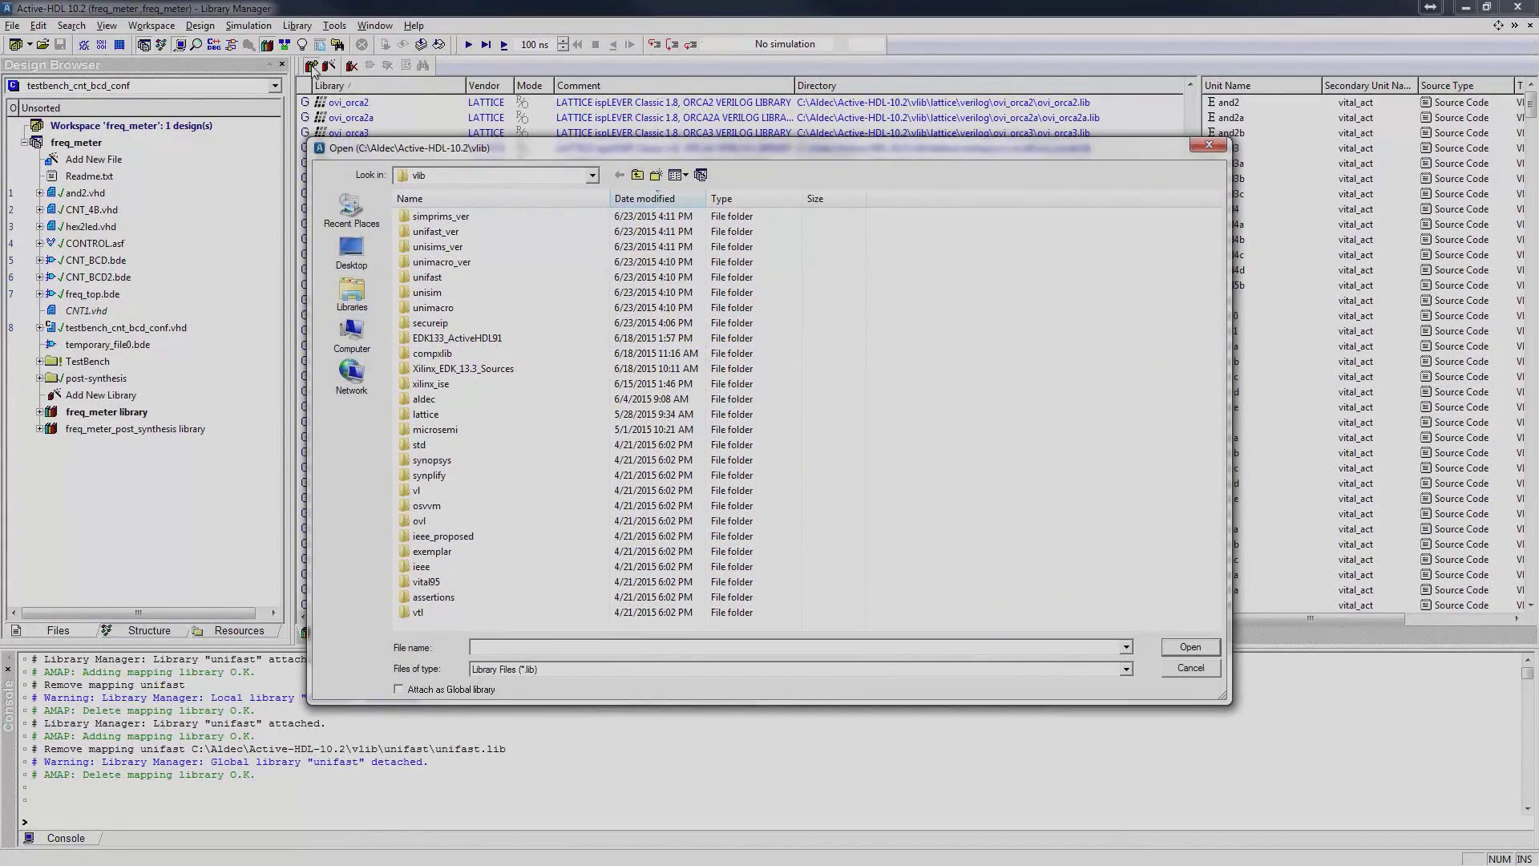
pyautogui.doubleClick(440, 277)
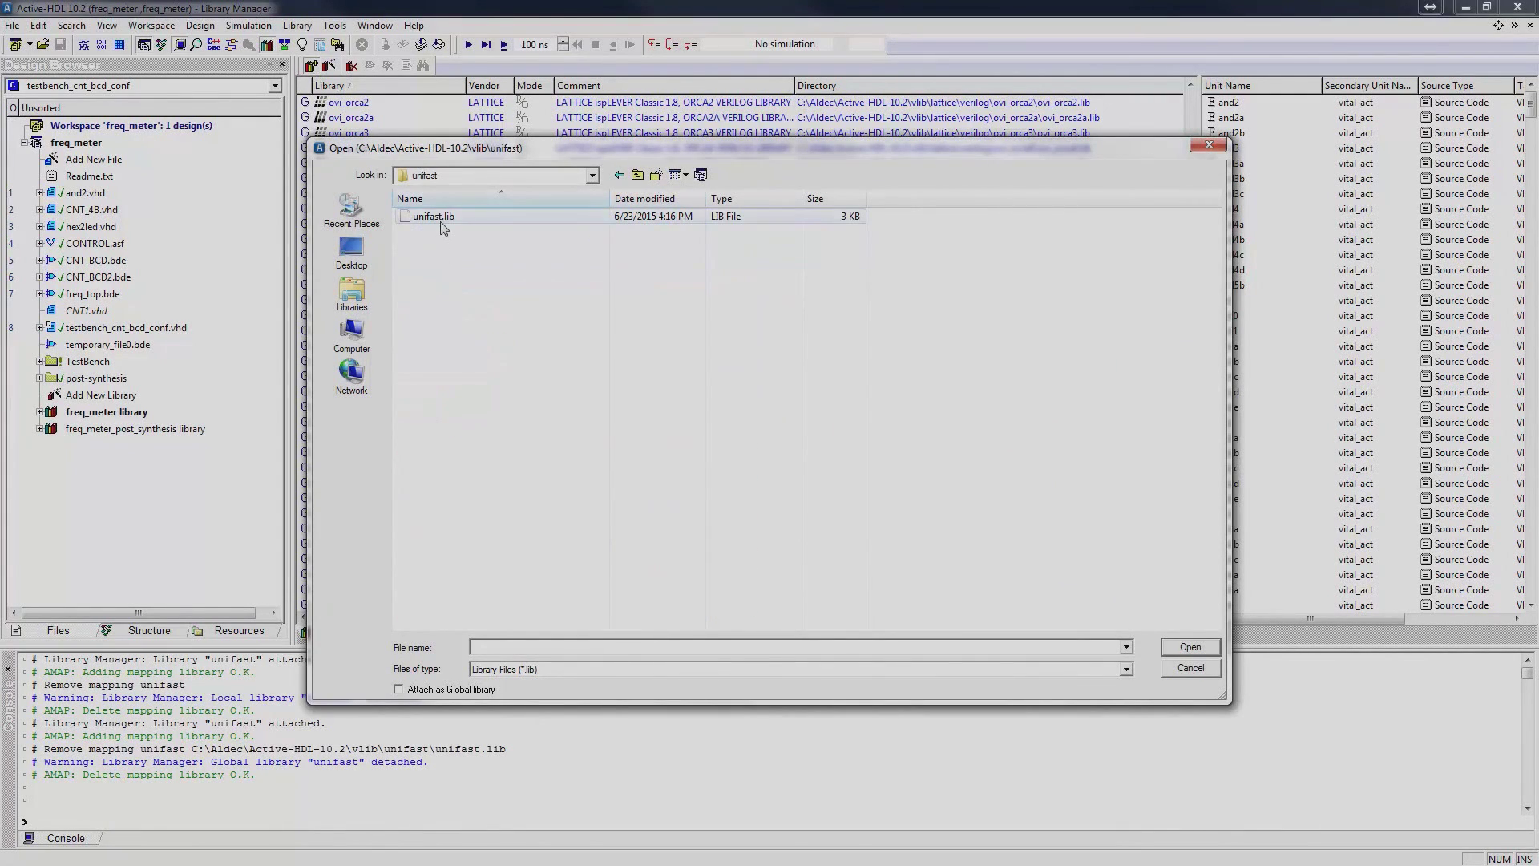
pyautogui.click(440, 221)
pyautogui.click(456, 691)
pyautogui.click(1182, 649)
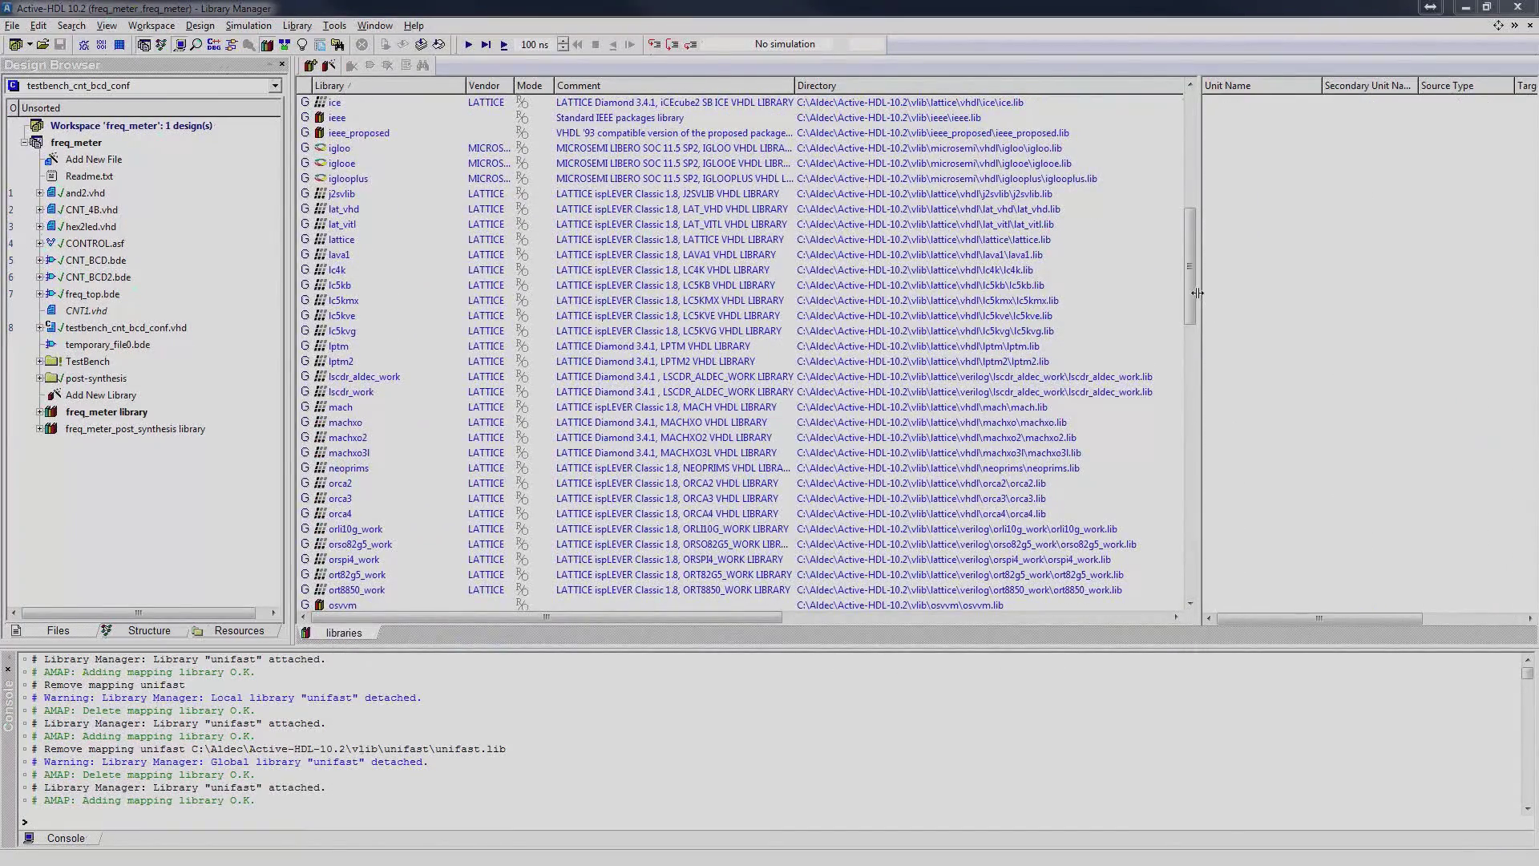
pyautogui.moveTo(1191, 290); pyautogui.dragTo(1231, 574)
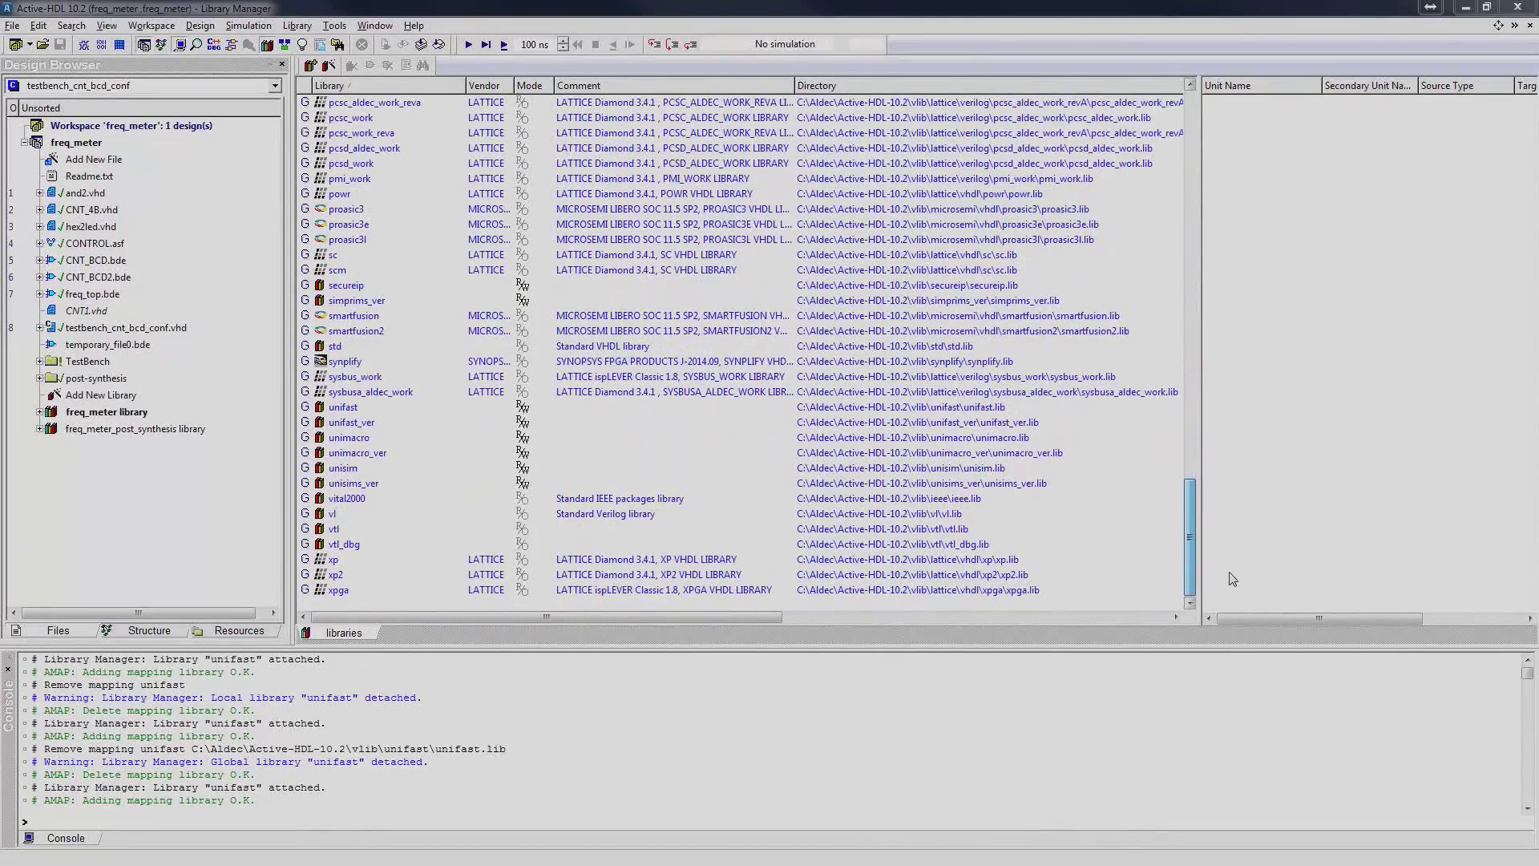
pyautogui.click(401, 411)
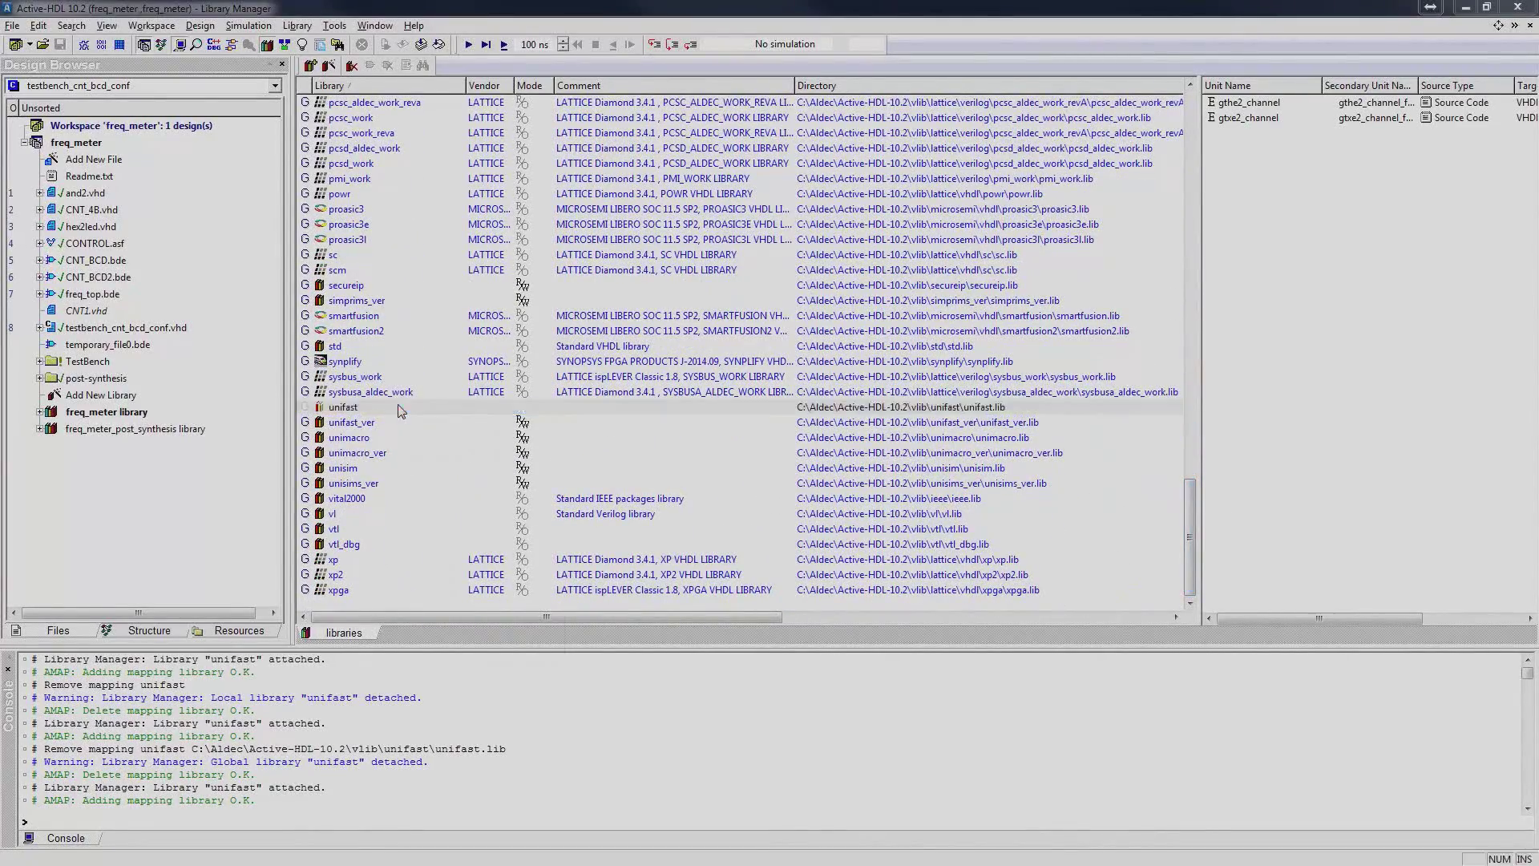
# Step: Make the unifast library Read Only from its context menu
pyautogui.rightClick(398, 406)
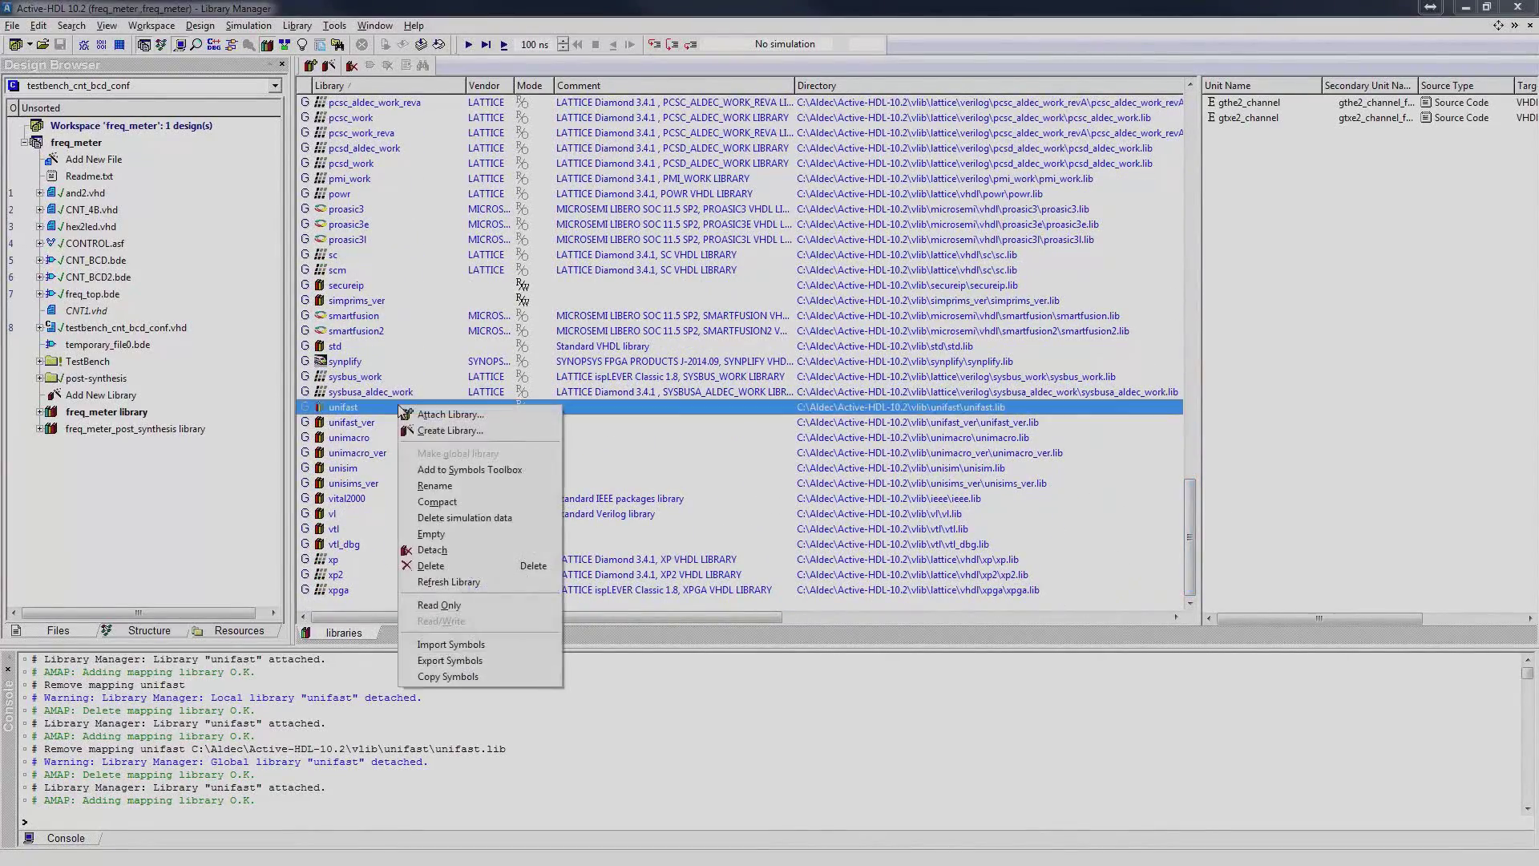
pyautogui.click(476, 607)
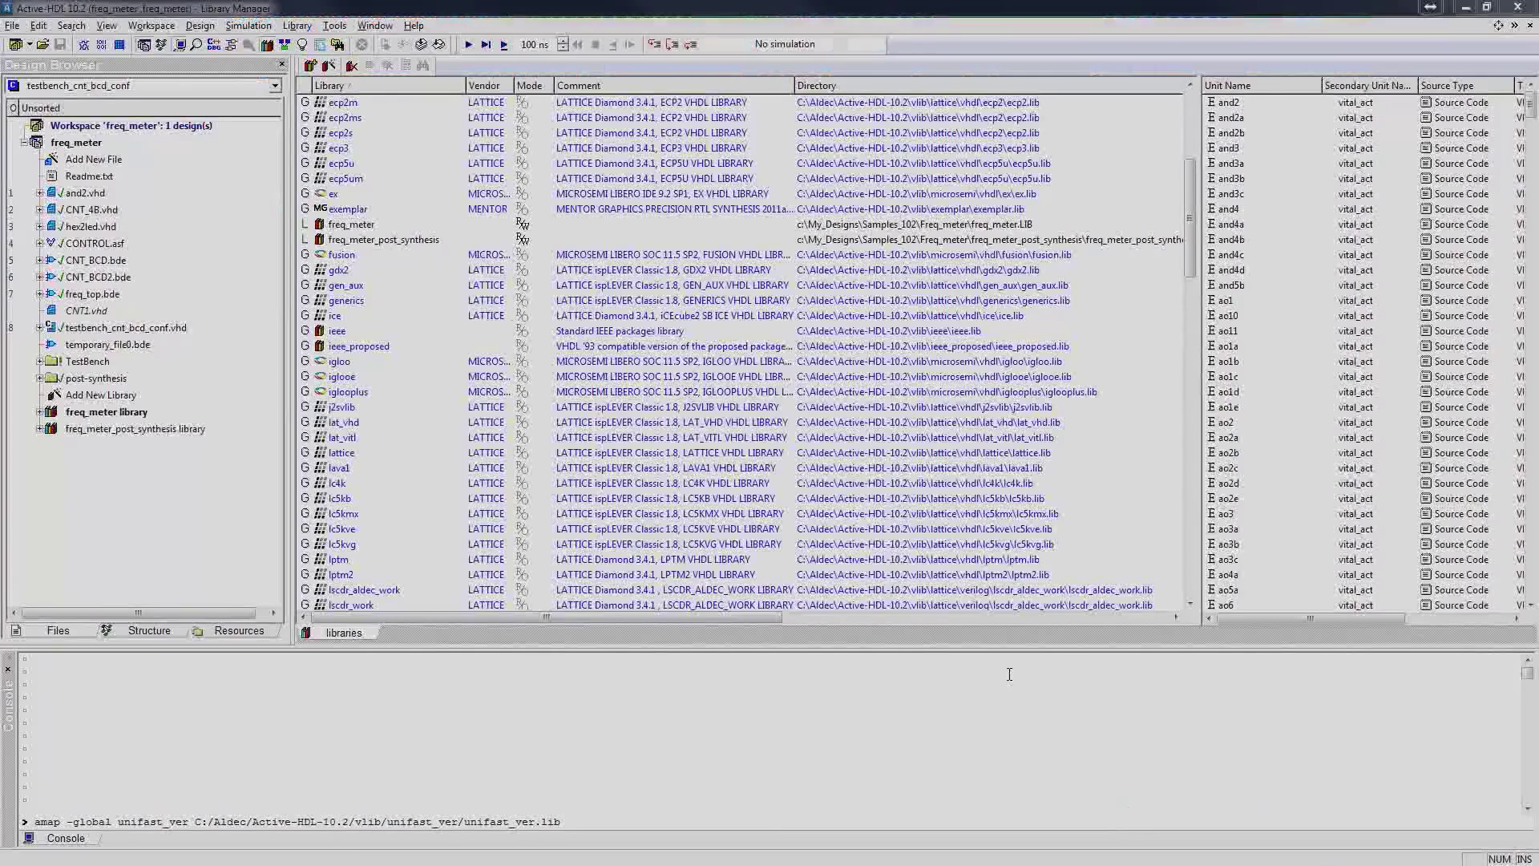
# Step: Run amap -global unifast_ver with its unifast_ver.lib path, then select unifast_ver to view its units
pyautogui.moveTo(61, 821); pyautogui.dragTo(25, 818)
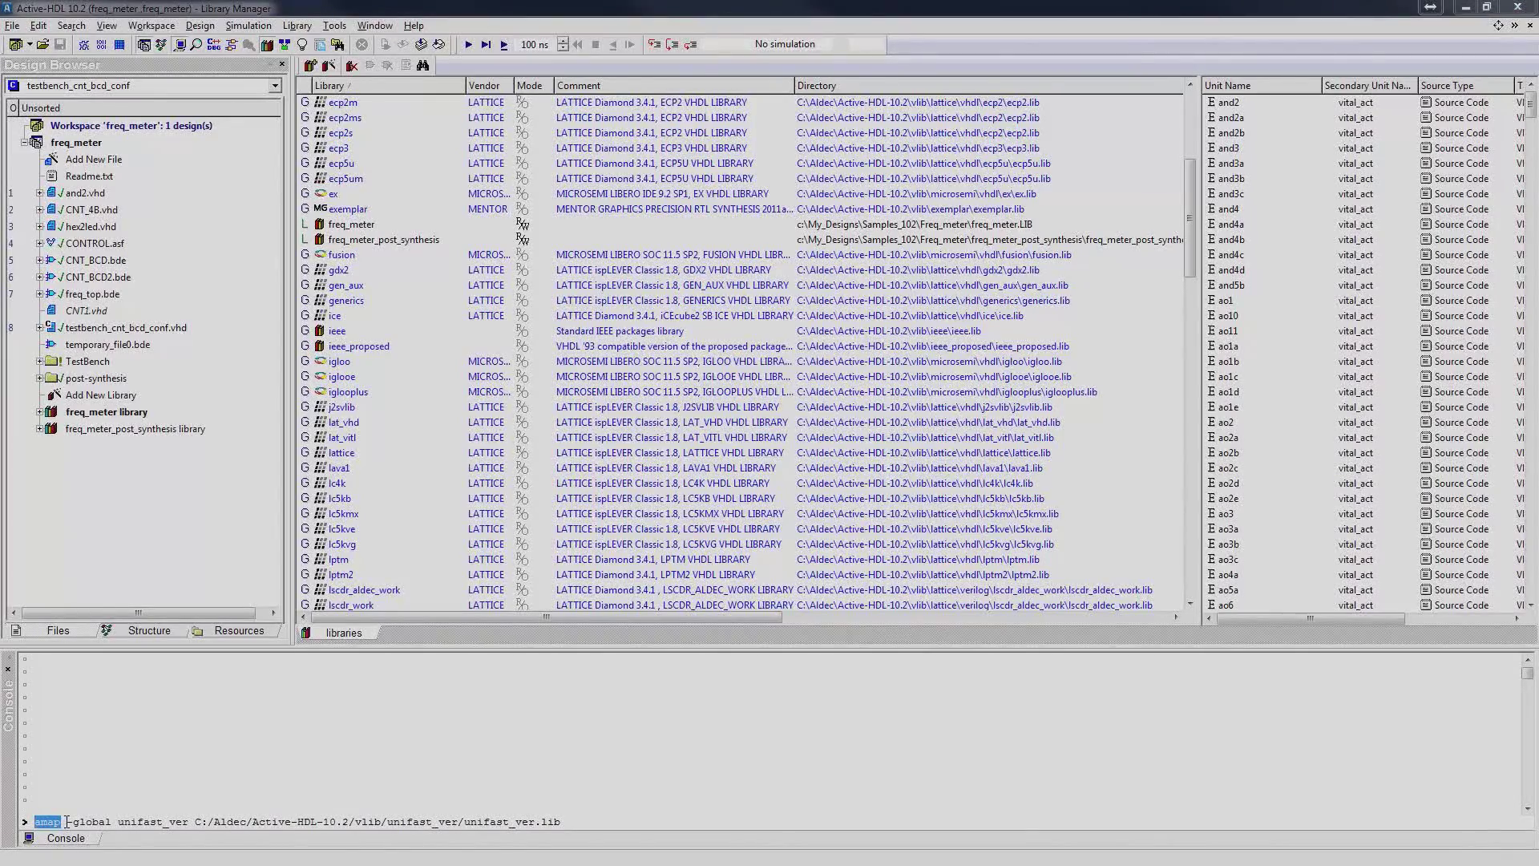
pyautogui.moveTo(67, 820); pyautogui.dragTo(119, 821)
pyautogui.moveTo(119, 822); pyautogui.dragTo(193, 821)
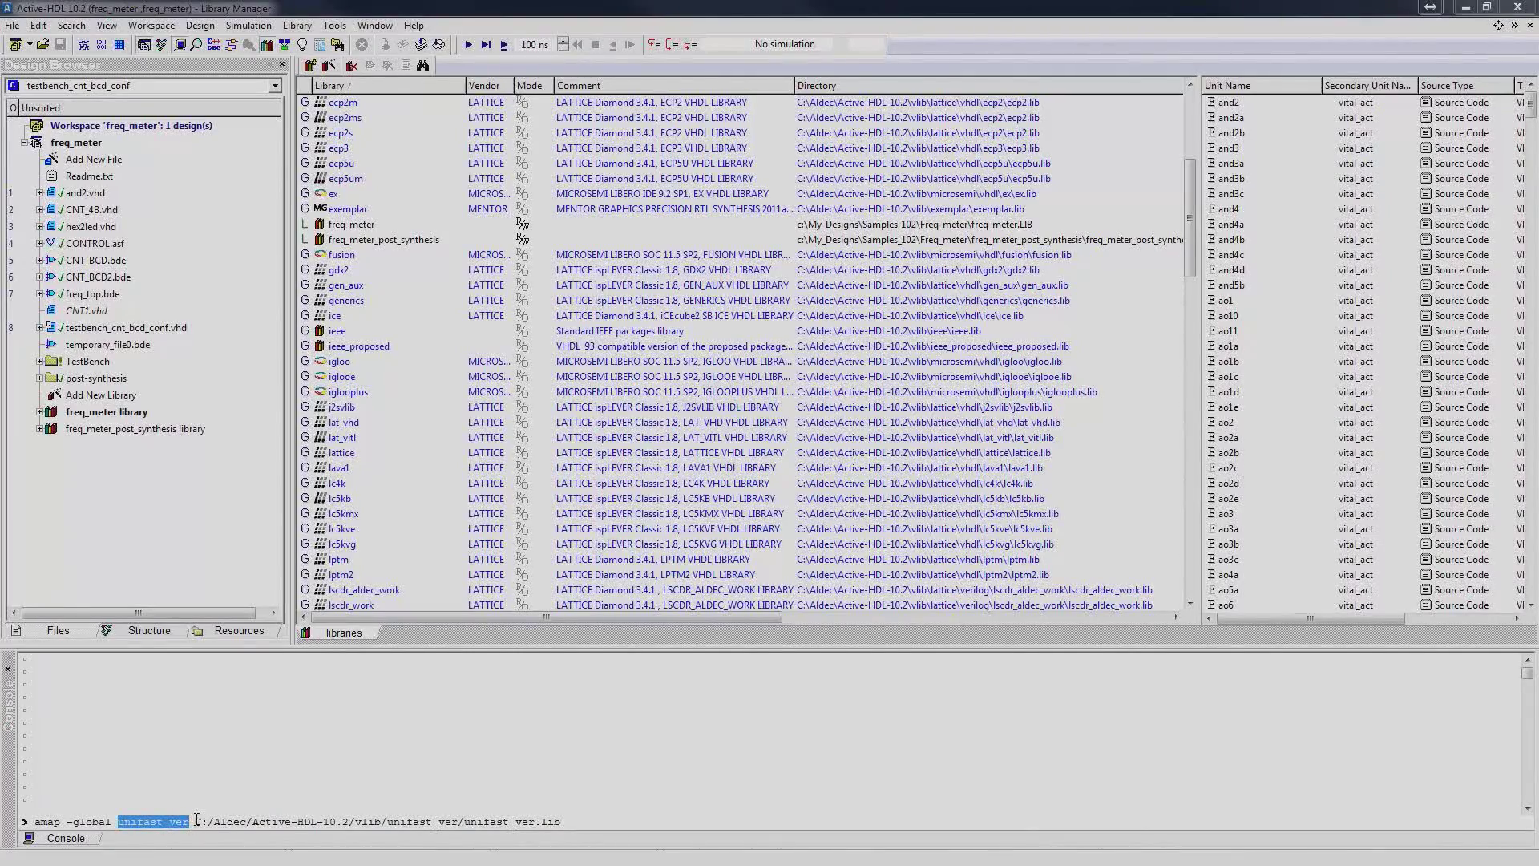
pyautogui.click(194, 822)
pyautogui.moveTo(194, 823); pyautogui.dragTo(603, 840)
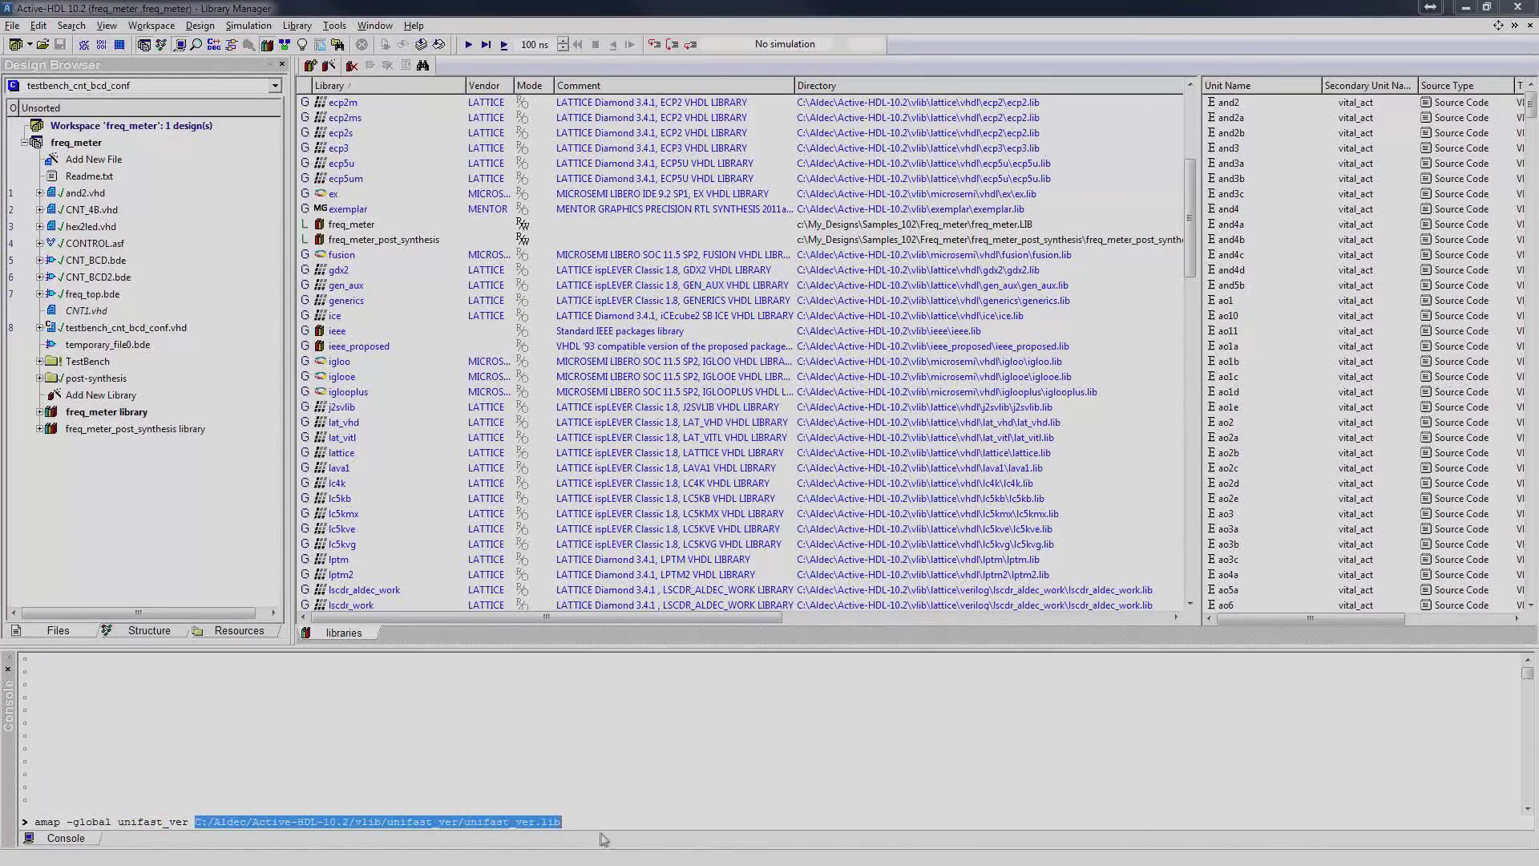
pyautogui.click(599, 823)
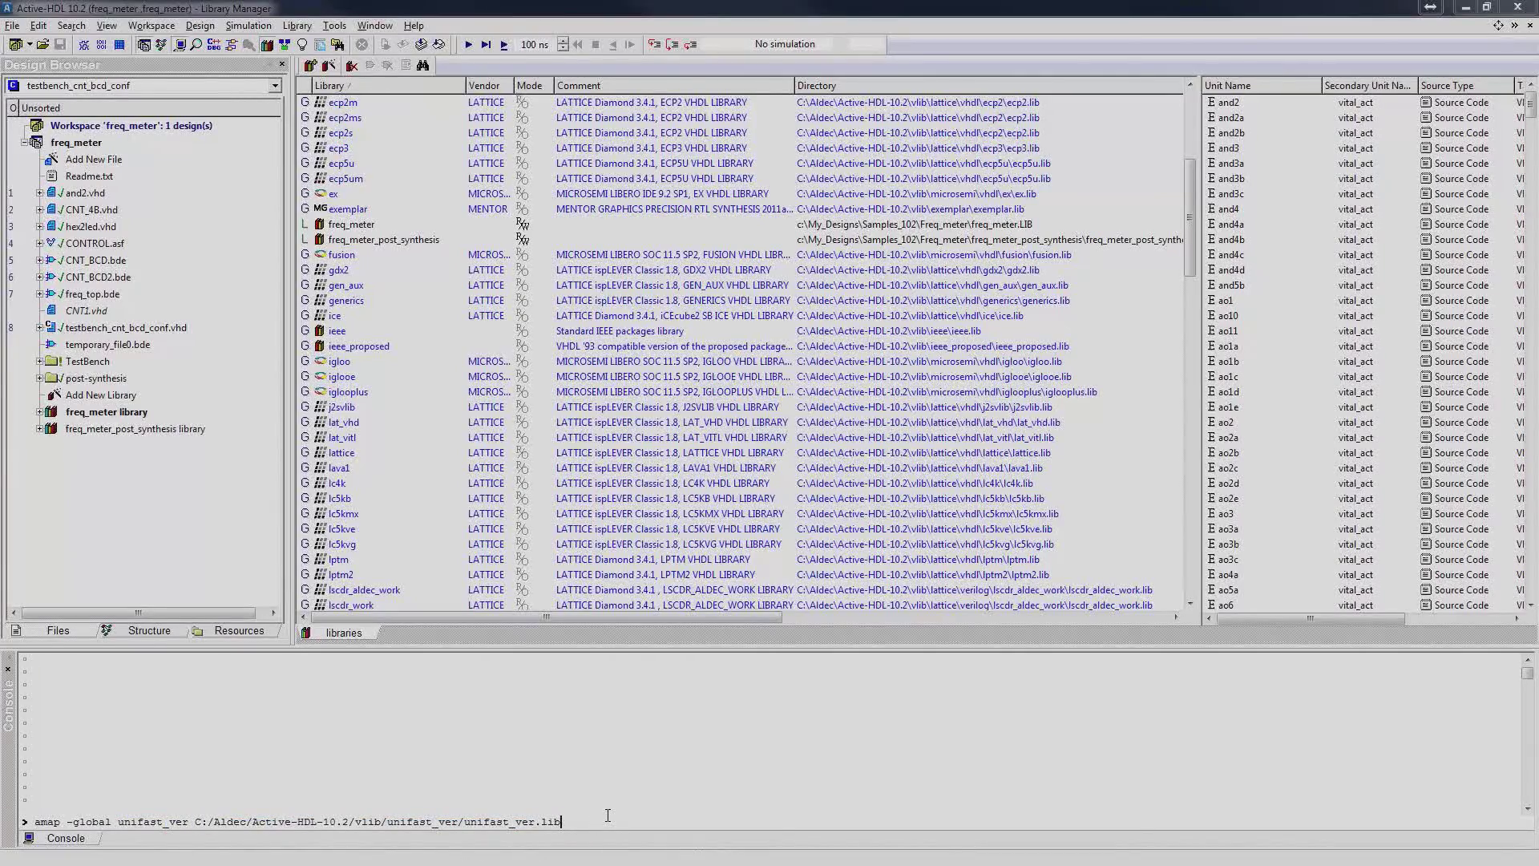
pyautogui.press('Return')
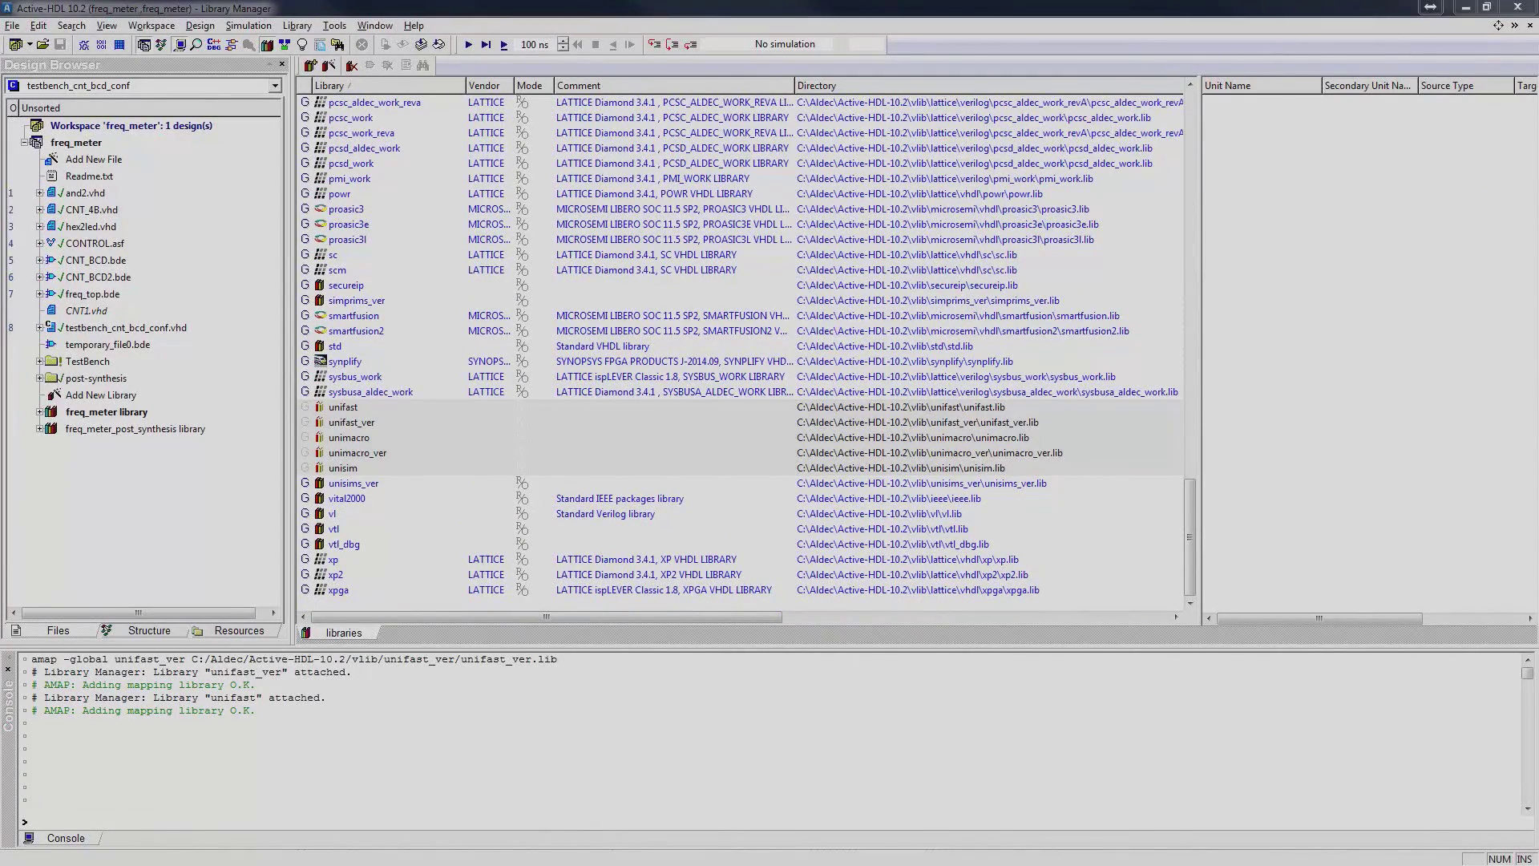
pyautogui.click(454, 422)
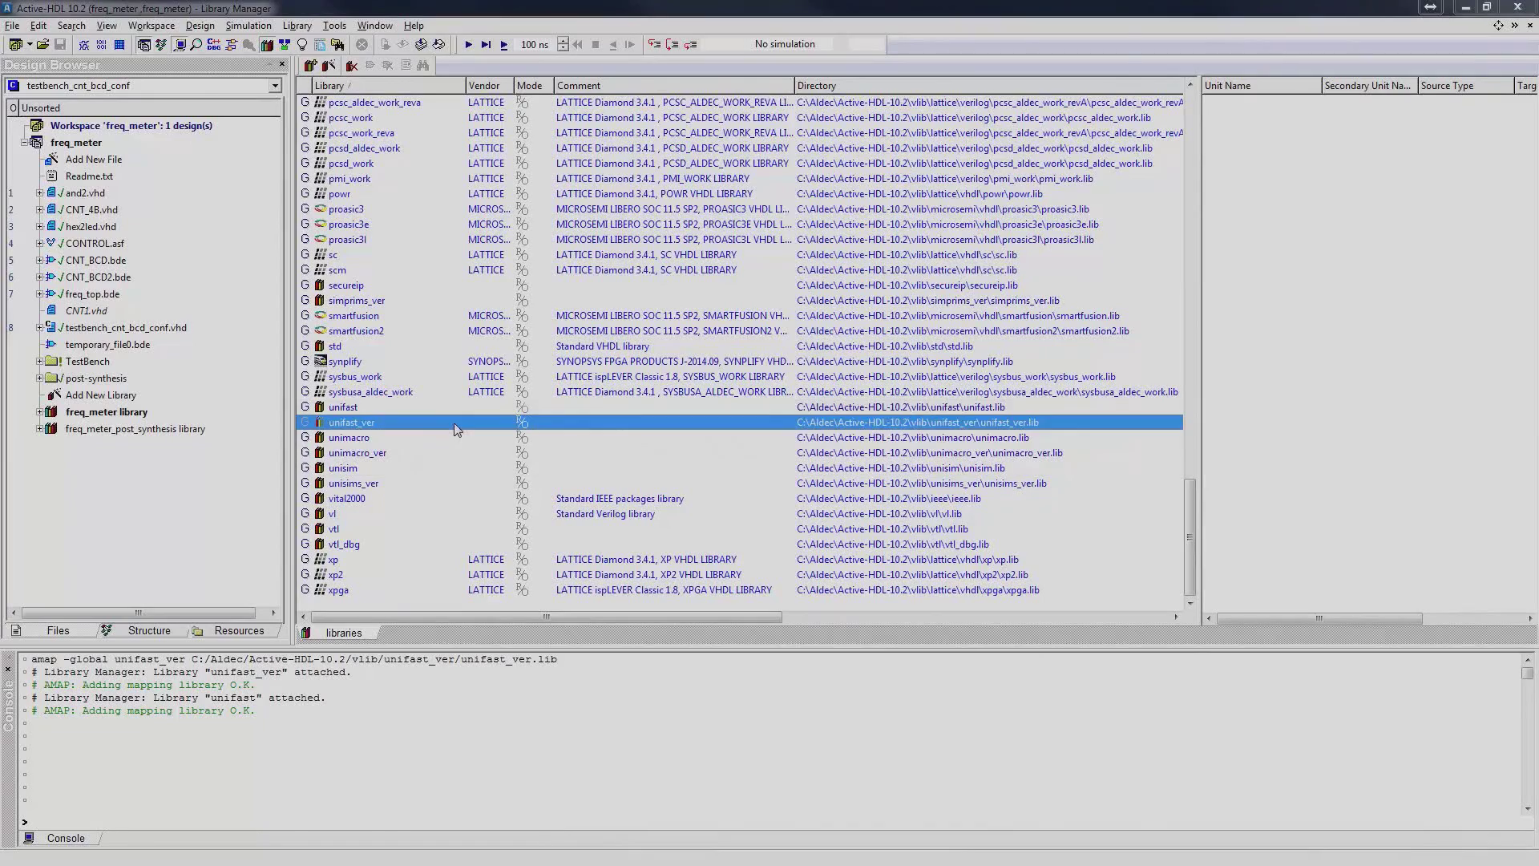